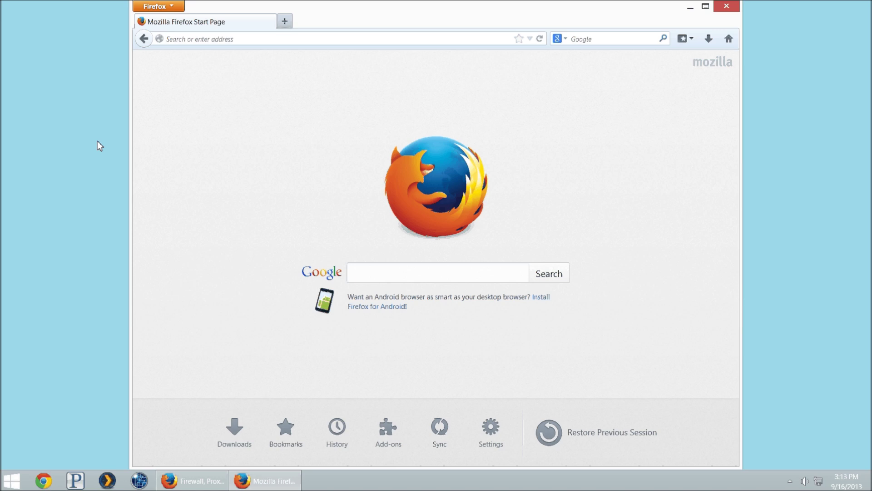
# Load the router admin address 192.168.11.1 in Firefox
pyautogui.click(105, 131)
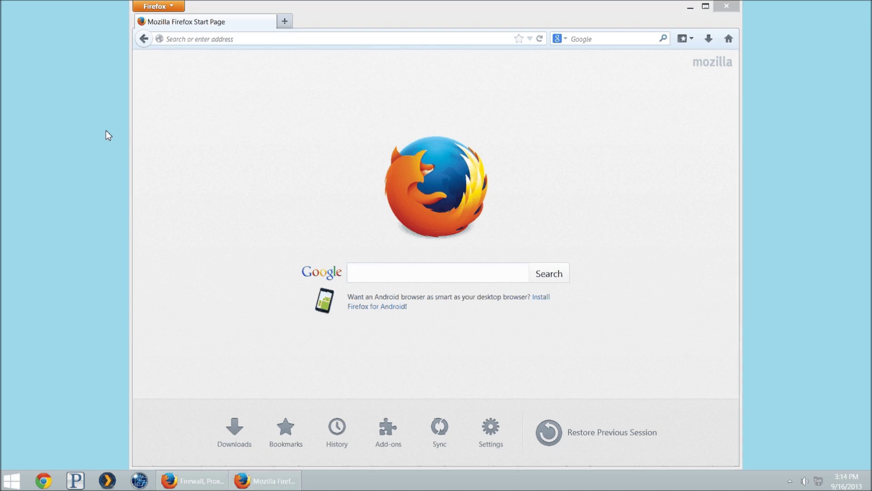
pyautogui.click(188, 110)
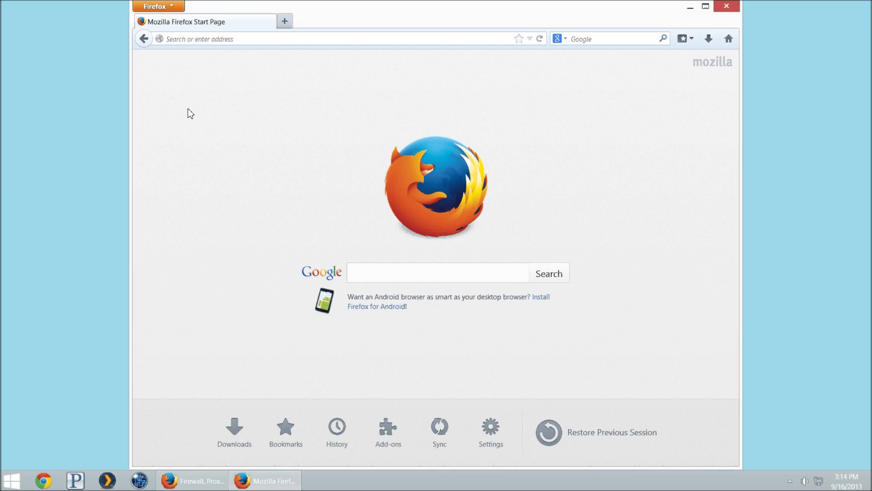
pyautogui.write('192.168.11.1/')
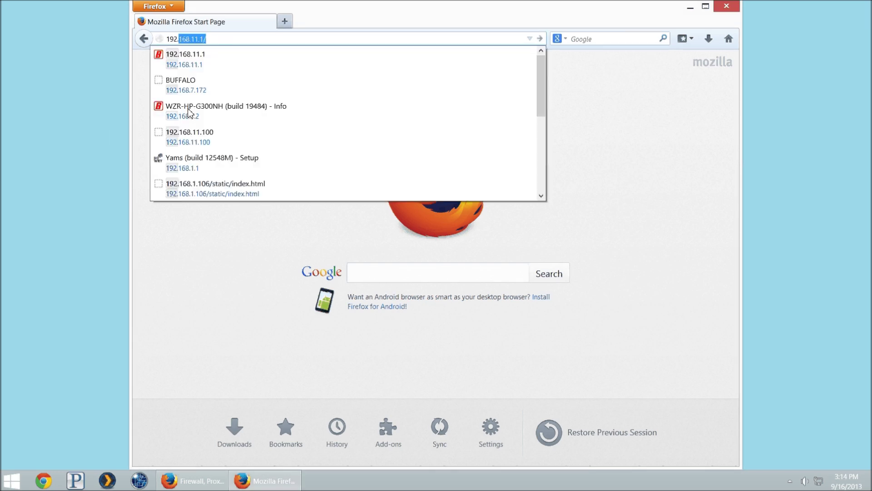
pyautogui.press('Return')
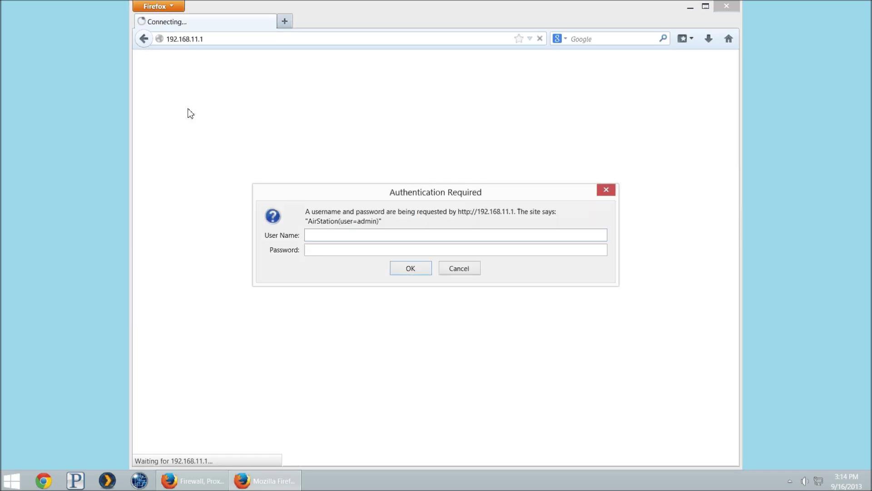
# Log in as admin with the account password and go to the Games / Apps port forwarding page
pyautogui.write('admin')
pyautogui.press('Tab')
pyautogui.write('password')
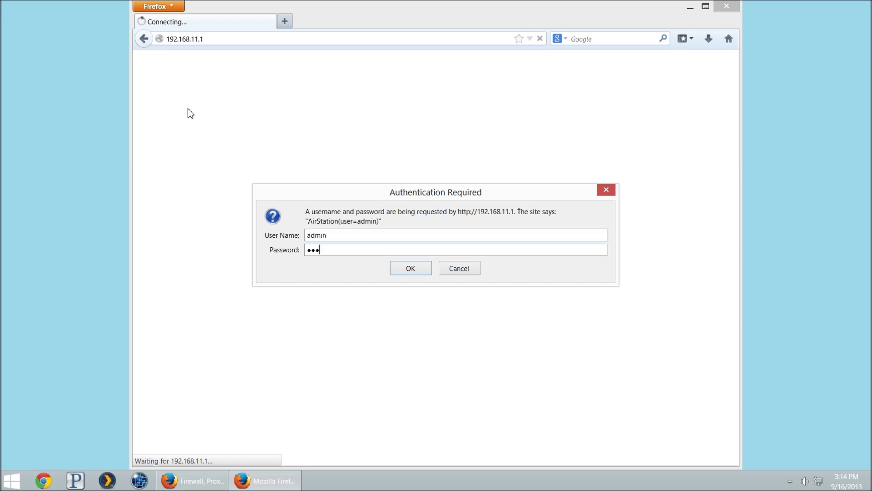
pyautogui.press('Return')
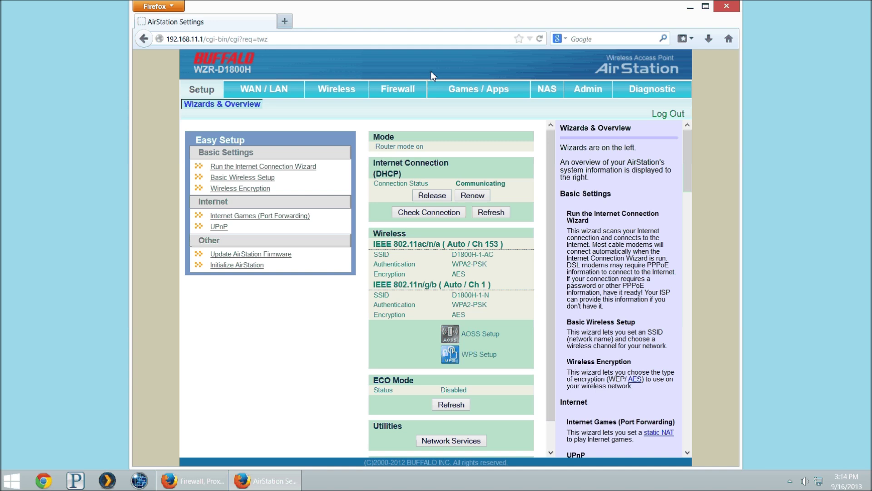
pyautogui.click(465, 90)
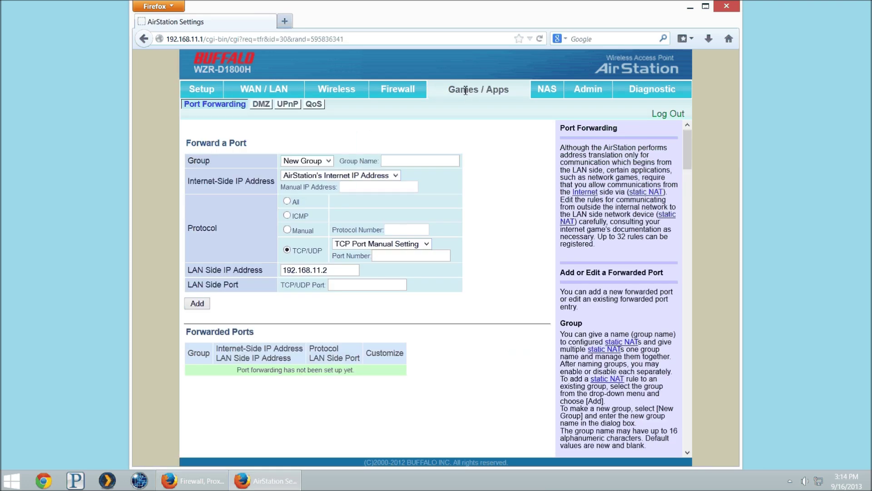
pyautogui.doubleClick(201, 161)
pyautogui.click(326, 162)
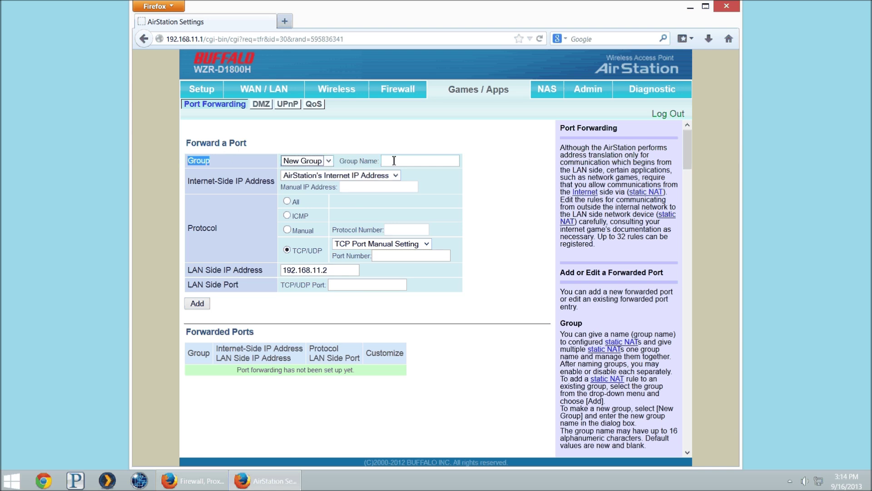
pyautogui.click(395, 160)
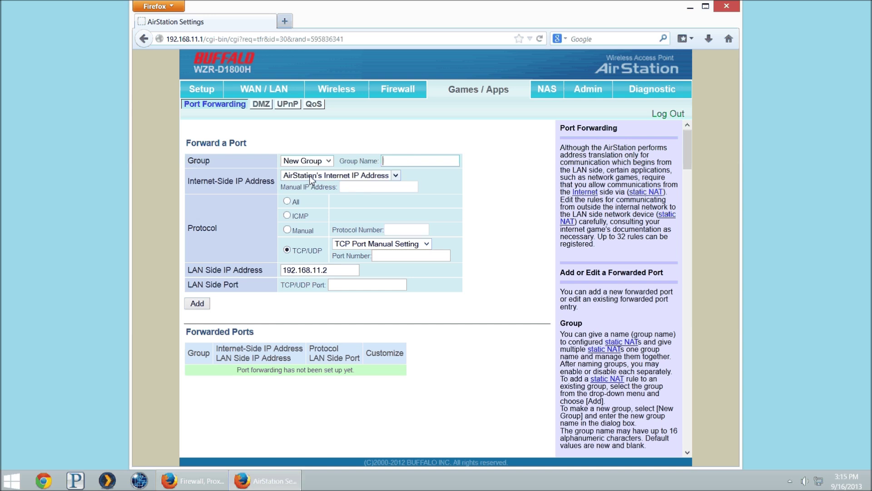
pyautogui.click(310, 175)
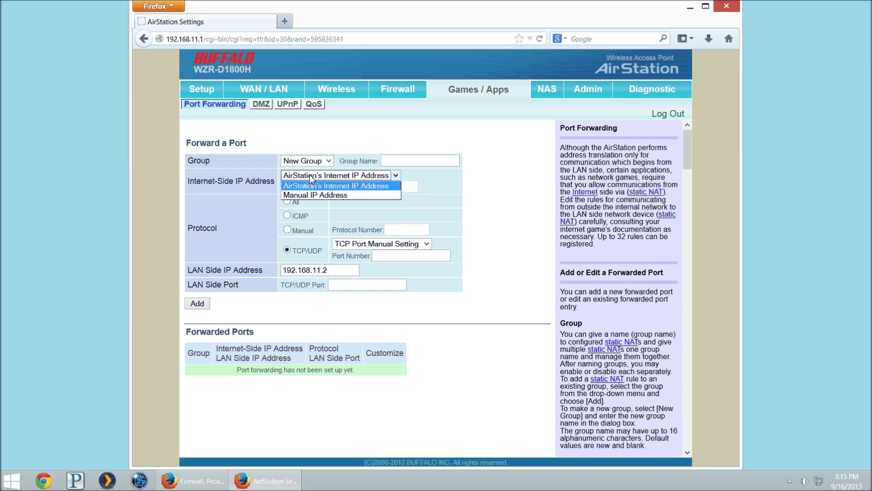
pyautogui.click(315, 177)
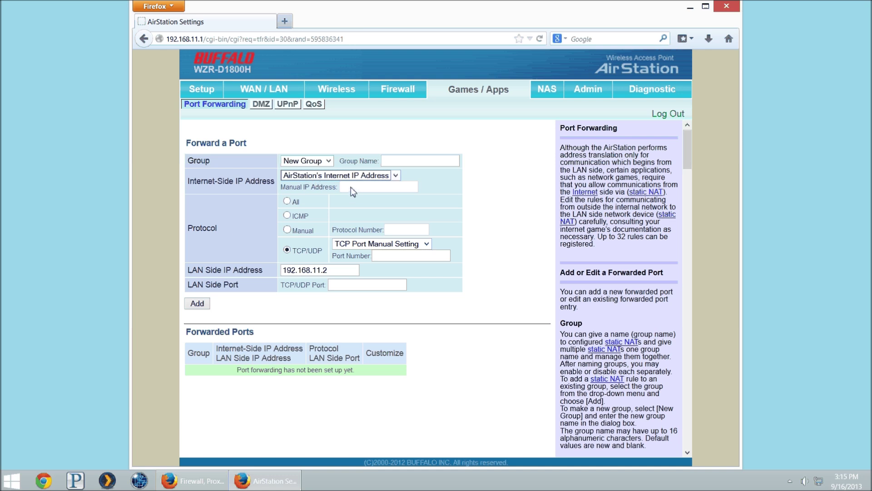
pyautogui.doubleClick(234, 232)
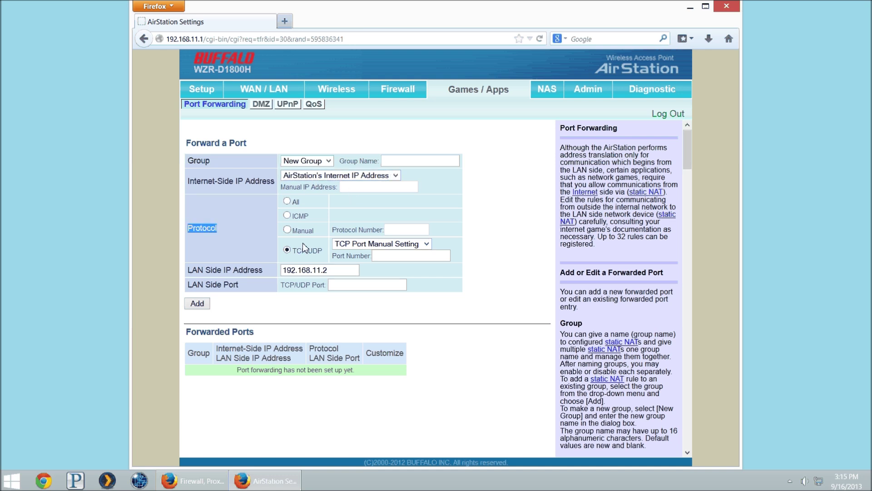
# Try the All, ICMP and Manual protocols, then settle on TCP/UDP with the HTTP (TCP Port: 80) preset
pyautogui.click(287, 201)
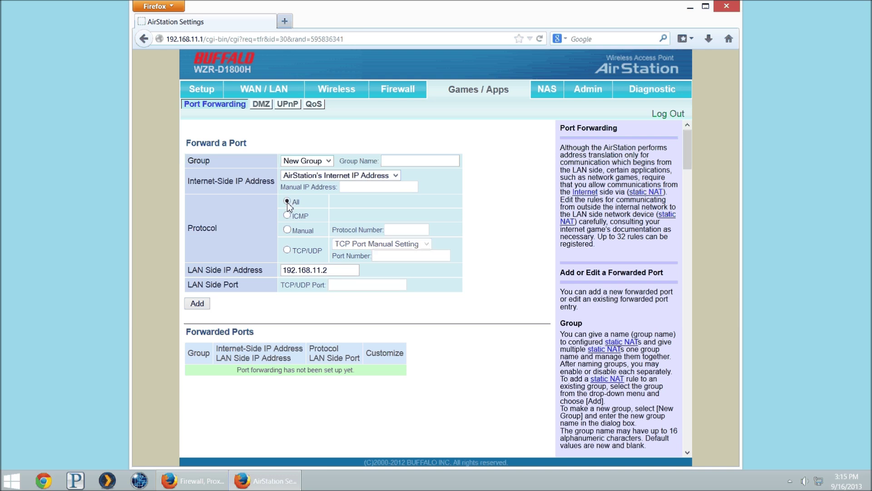
pyautogui.click(287, 215)
pyautogui.click(287, 230)
pyautogui.click(287, 250)
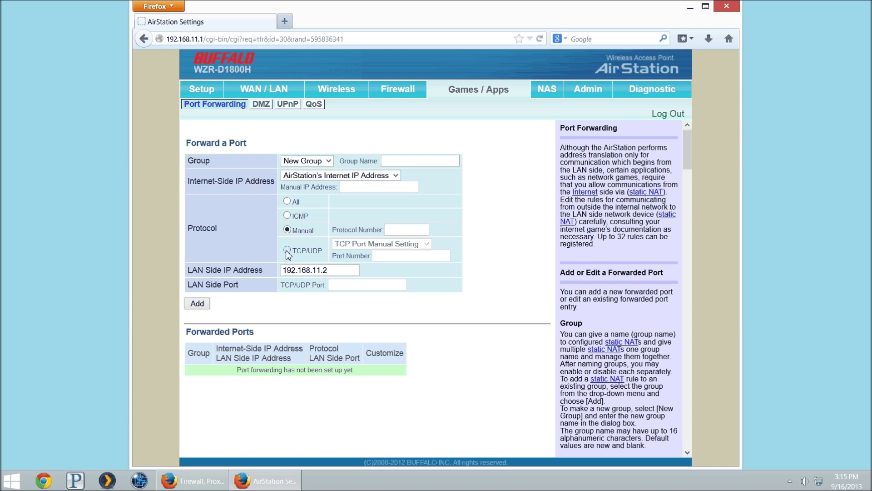
pyautogui.click(364, 244)
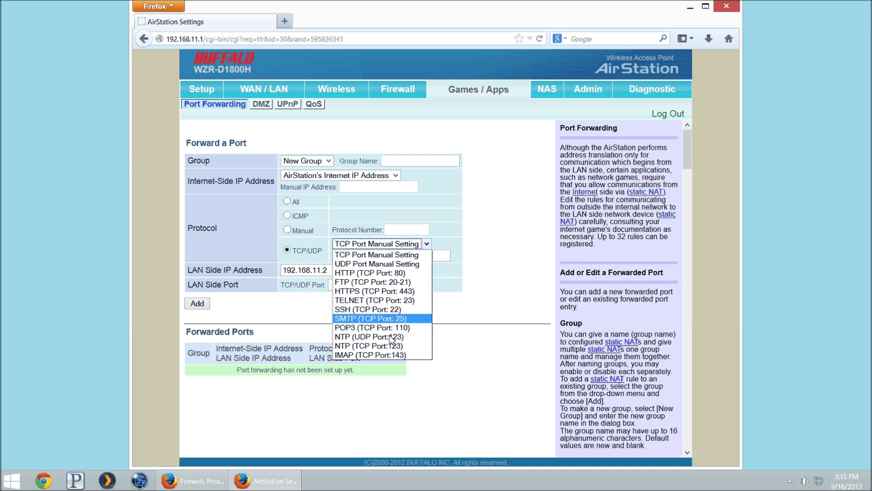
pyautogui.click(385, 275)
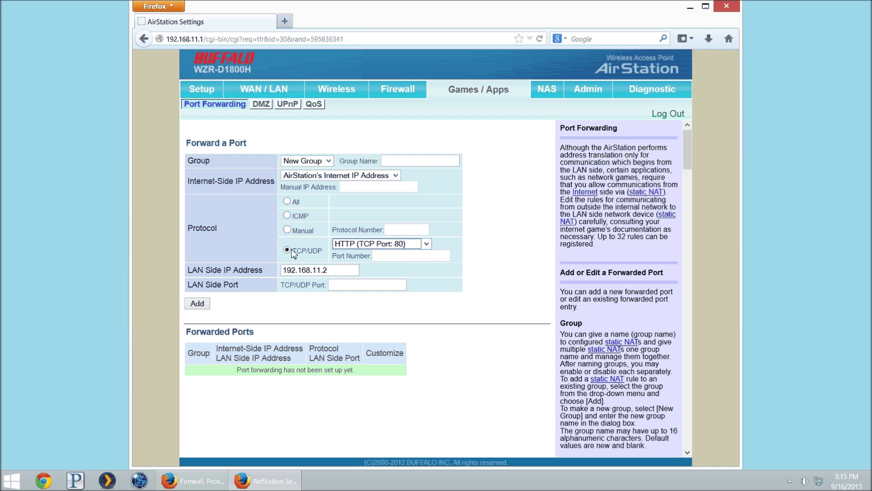
pyautogui.click(391, 161)
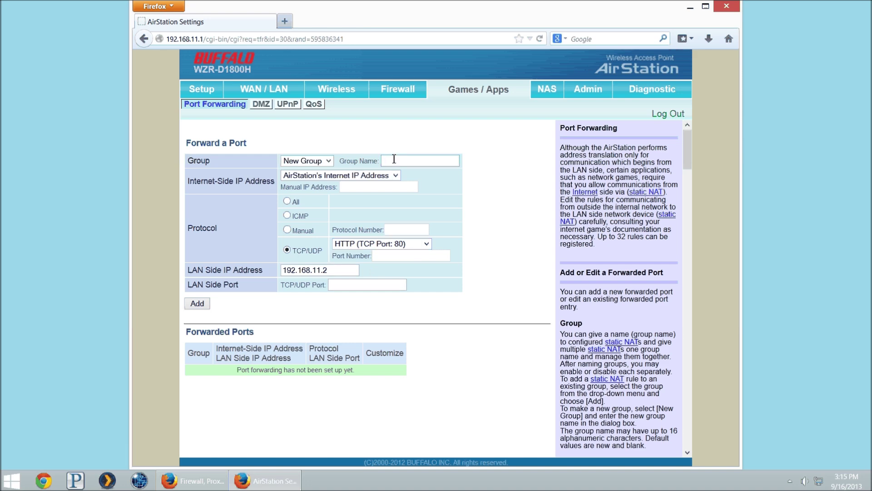
# Copy port 6112 from the Battle.net page and name the group Starcraft with TCP Port Manual Setting
pyautogui.click(196, 480)
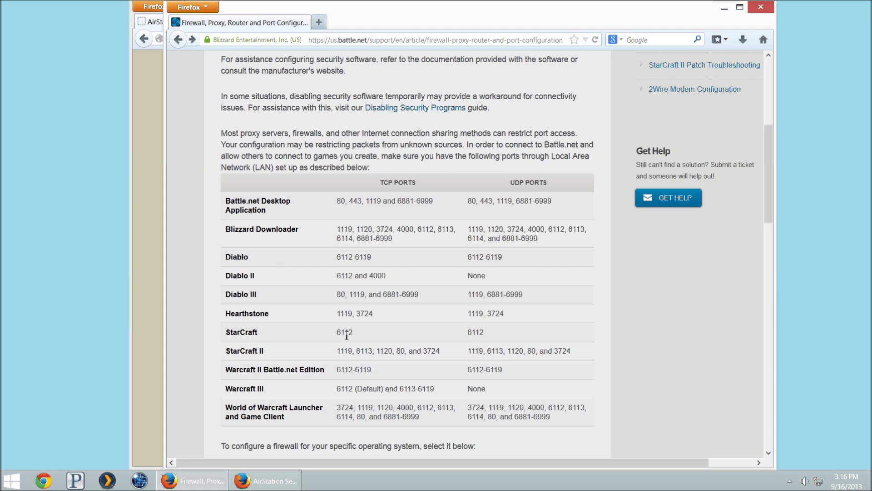
pyautogui.doubleClick(345, 333)
pyautogui.hotkey('ctrl', 'c')
pyautogui.hotkey('alt', 'Tab')
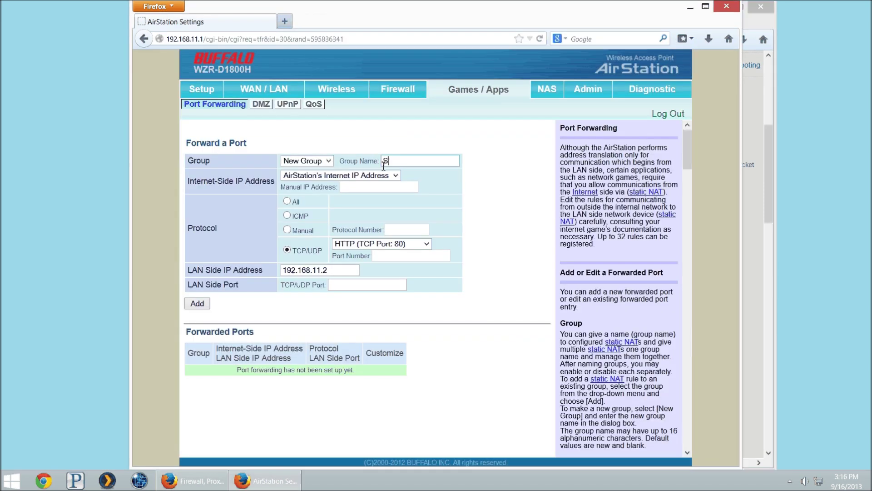
pyautogui.write('craft')
pyautogui.click(366, 246)
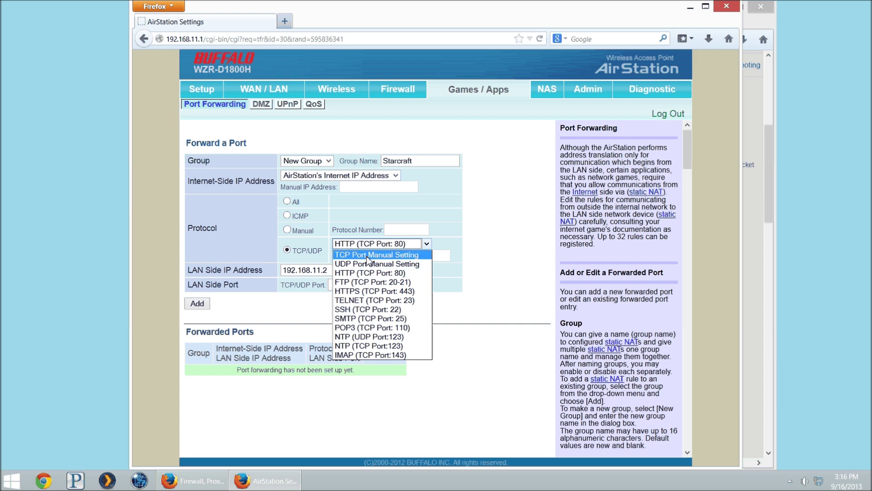
pyautogui.click(366, 254)
# Paste 6112 into Port Number and select the LAN side IP address
pyautogui.hotkey('alt', 'Tab')
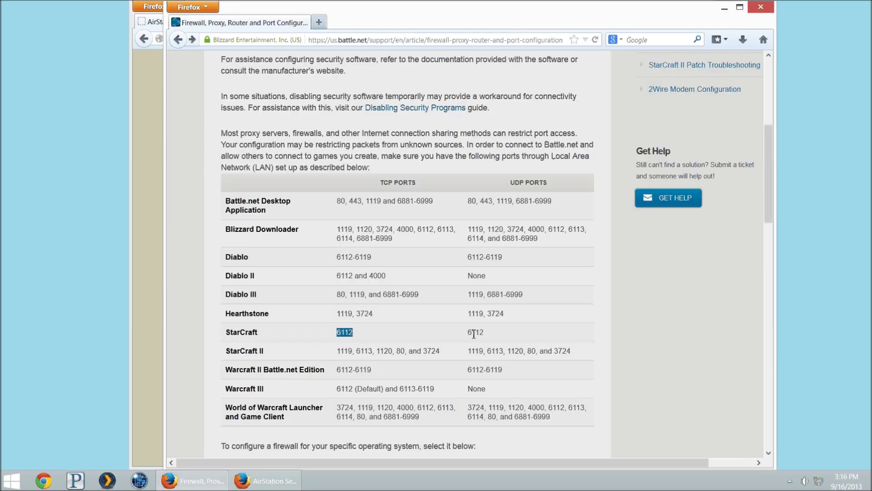
pyautogui.hotkey('alt', 'Tab')
pyautogui.click(386, 255)
pyautogui.hotkey('ctrl', 'v')
pyautogui.moveTo(205, 270); pyautogui.dragTo(332, 270)
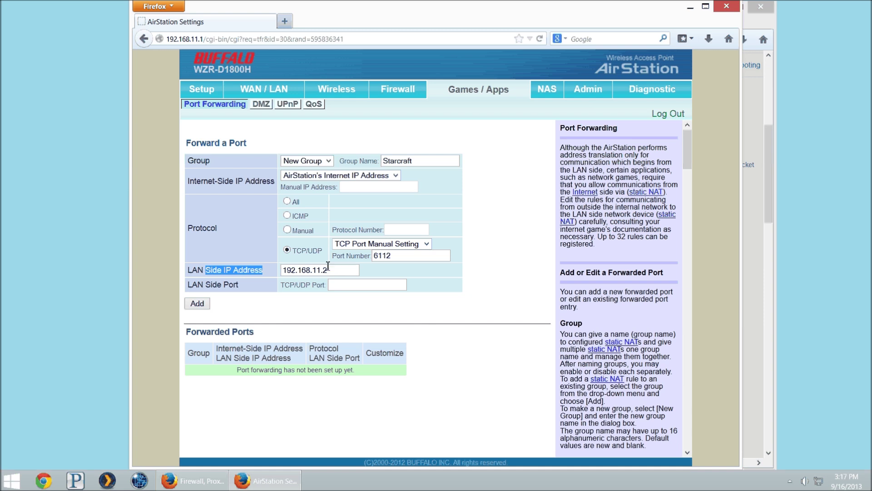
pyautogui.moveTo(336, 269); pyautogui.dragTo(237, 265)
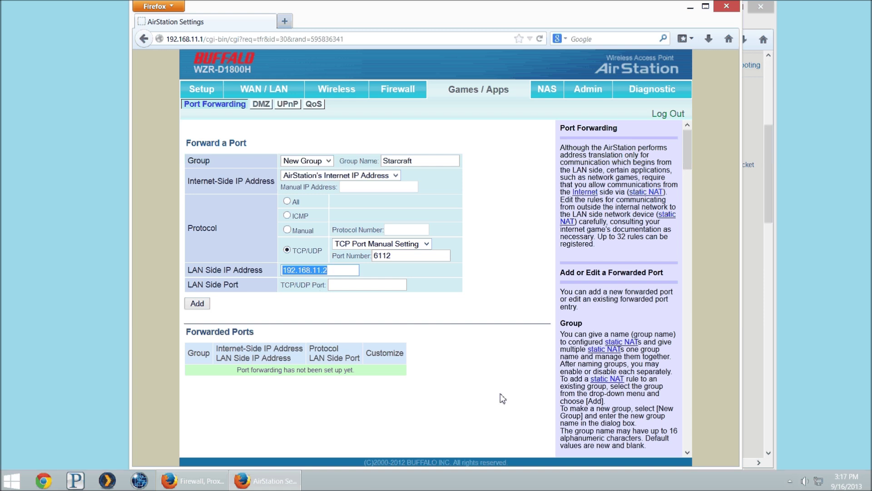
pyautogui.rightClick(820, 480)
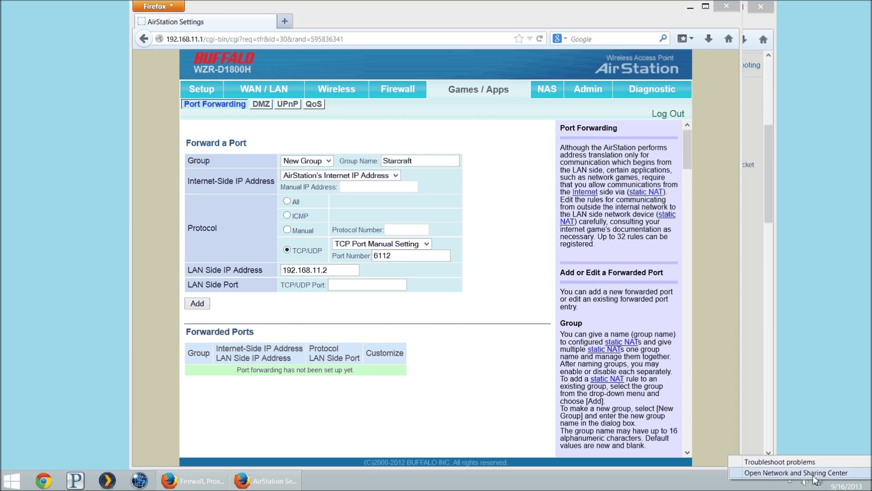
# Go from Network and Sharing Center to the adapter list and select the Ethernet connection
pyautogui.click(796, 473)
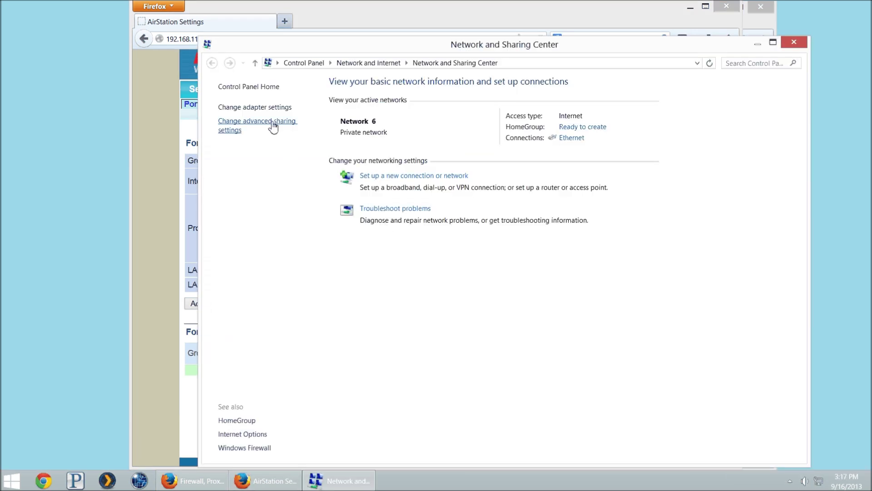
pyautogui.click(265, 107)
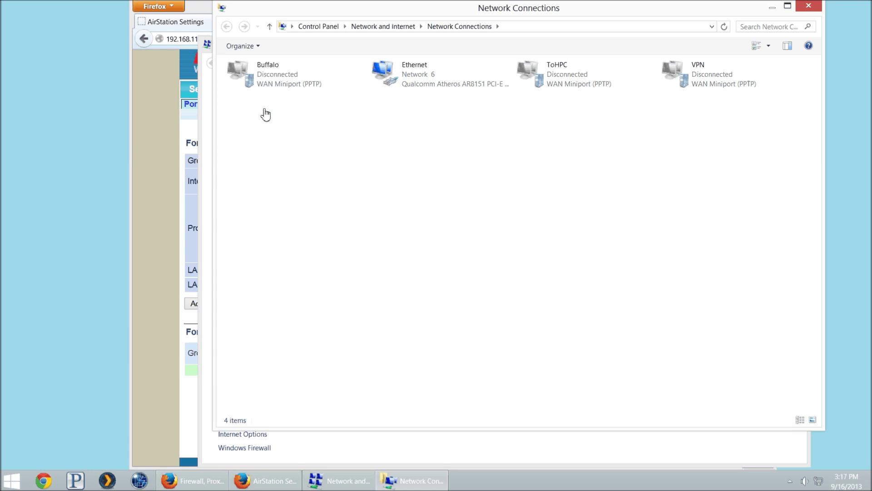
pyautogui.click(397, 77)
# Open the Ethernet adapter's Internet Protocol Version 4 settings
pyautogui.rightClick(397, 77)
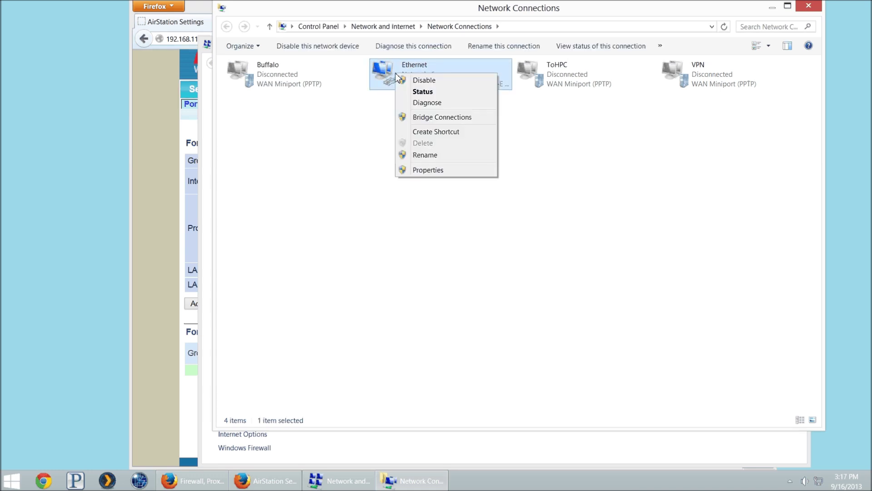
pyautogui.click(447, 168)
pyautogui.scroll(-1, 323, 194)
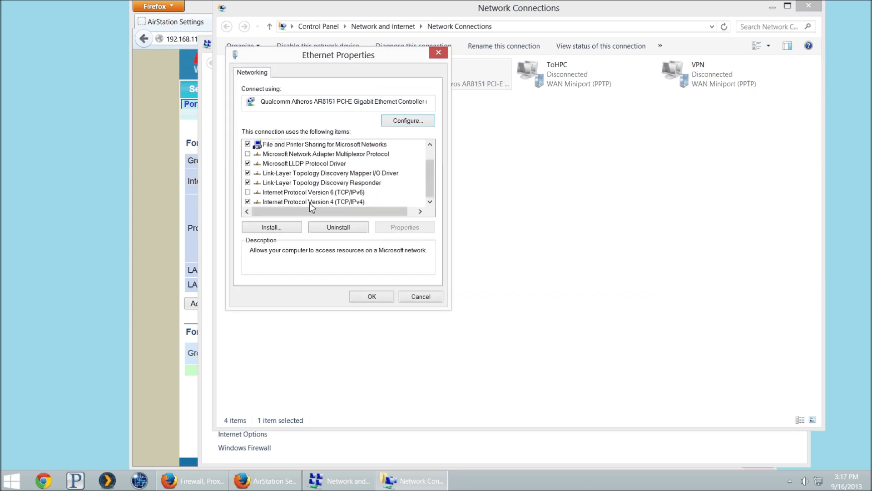
pyautogui.doubleClick(309, 201)
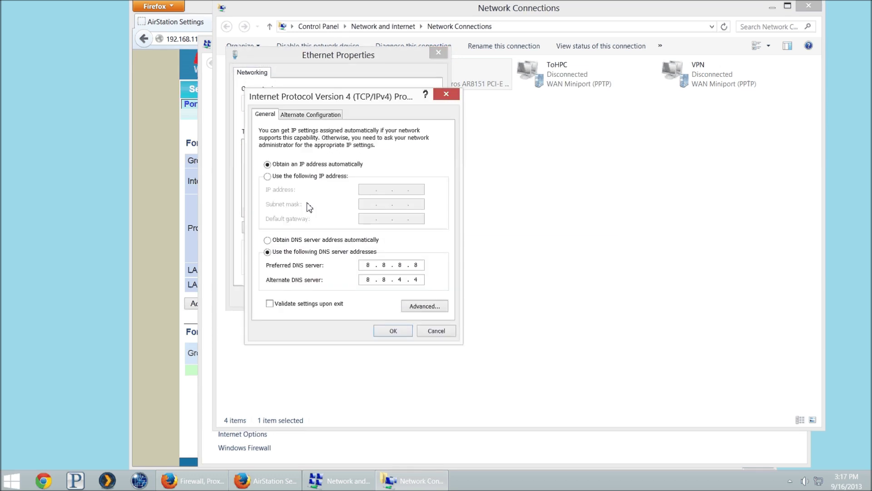
pyautogui.moveTo(325, 103); pyautogui.dragTo(546, 114)
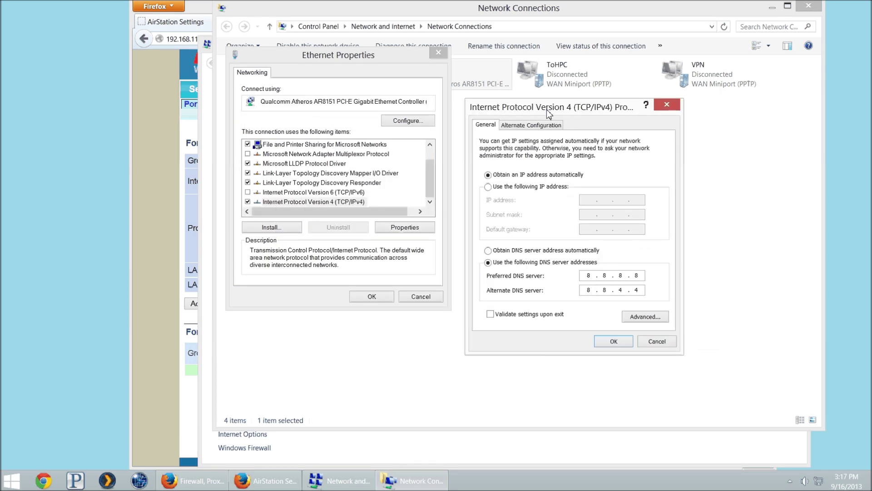
# Switch to a fixed IP address and enter 192.168.11.250 with its subnet mask
pyautogui.click(489, 186)
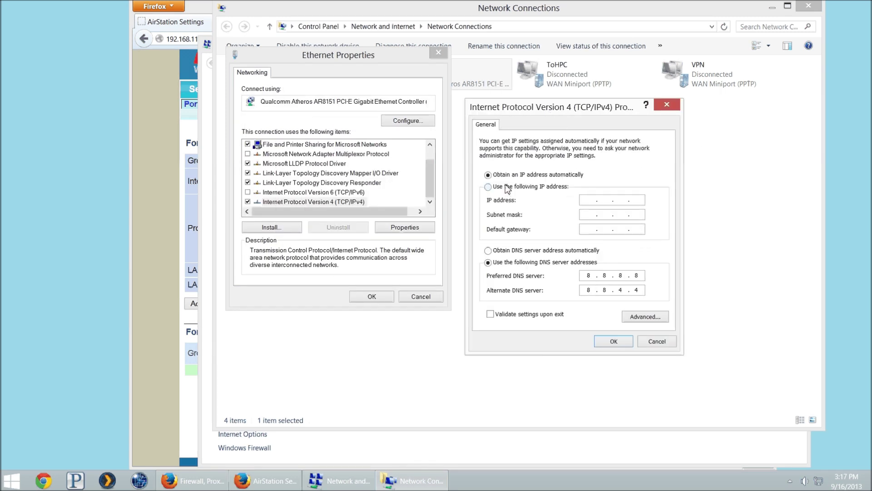
pyautogui.click(589, 201)
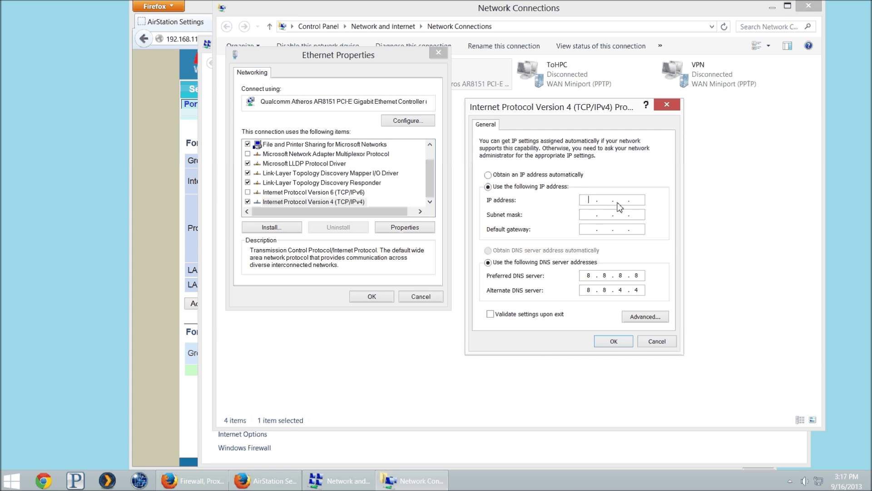
pyautogui.write('192138')
pyautogui.press('BackSpace')
pyautogui.press('BackSpace')
pyautogui.write('68 . 11 . 250')
pyautogui.press('Tab')
pyautogui.press('Tab')
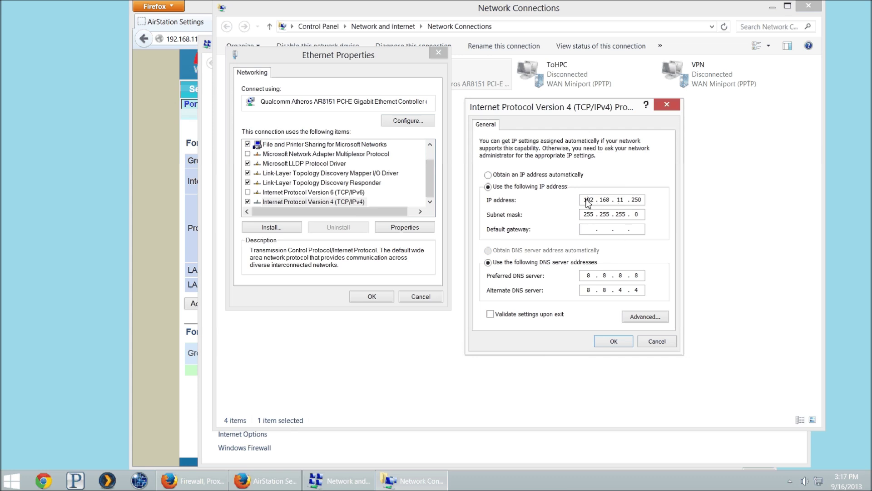
# Enter gateway 192.168.11.1, then cancel both the IPv4 and adapter properties dialogs
pyautogui.moveTo(585, 201); pyautogui.dragTo(599, 205)
pyautogui.click(592, 233)
pyautogui.write('192 . 168 . 11 . 1')
pyautogui.click(654, 342)
pyautogui.click(437, 297)
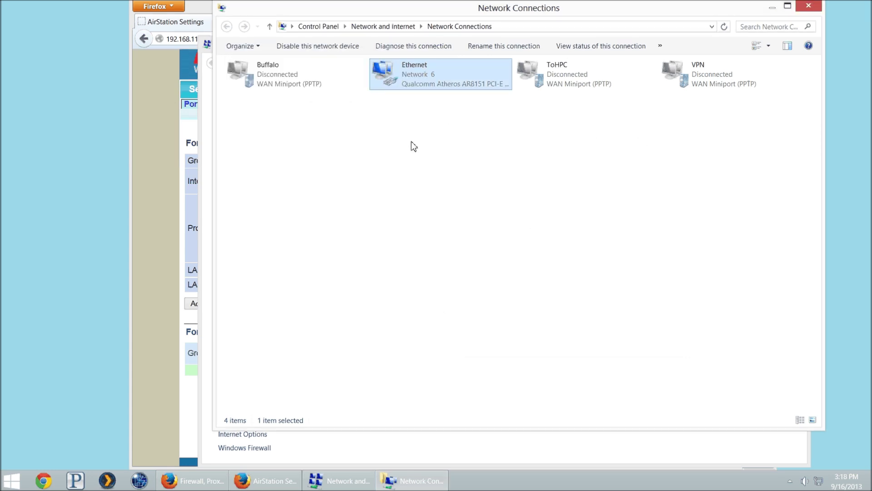
# Open WAN / LAN > DHCP in the router and check the LAN tab's DHCP pool size of 64
pyautogui.click(152, 192)
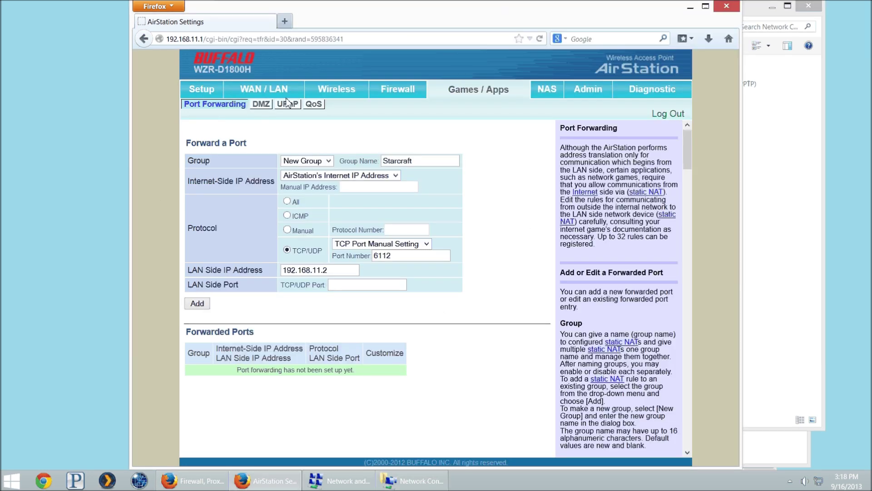
pyautogui.click(275, 93)
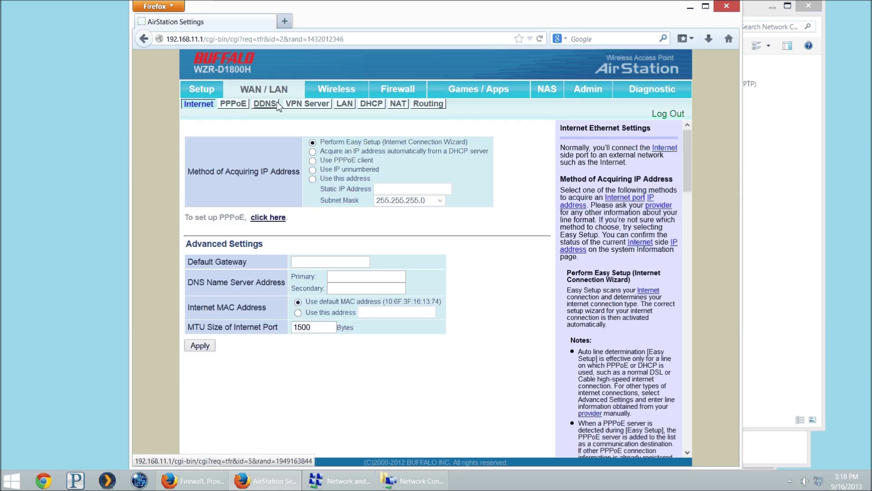
pyautogui.click(372, 104)
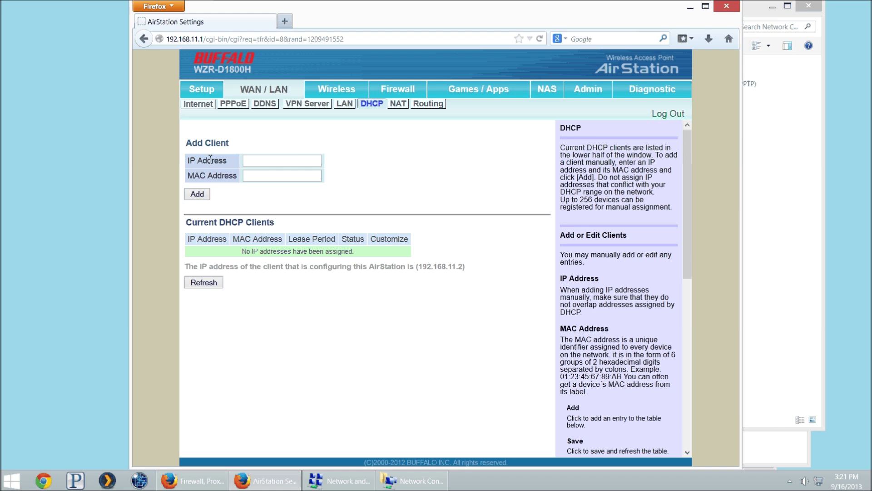
pyautogui.click(344, 104)
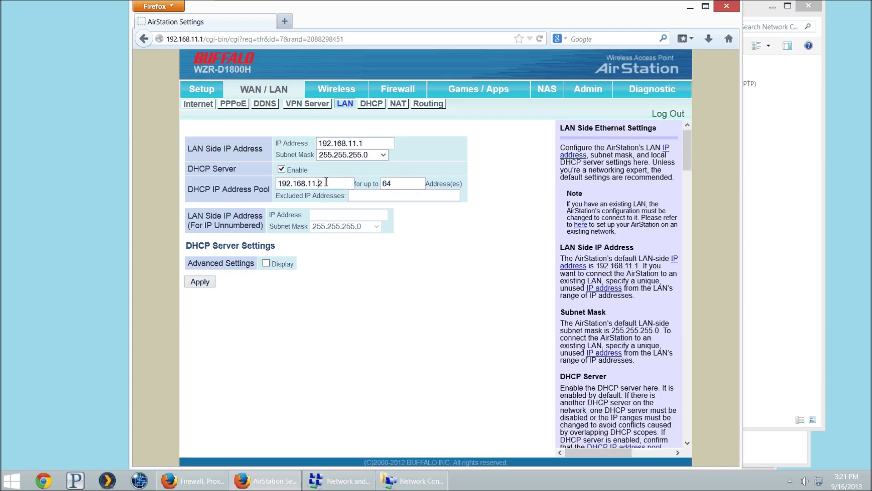
pyautogui.doubleClick(415, 184)
# Enter 192.168.11.65 as the client IP in the DHCP Add Client form
pyautogui.click(371, 103)
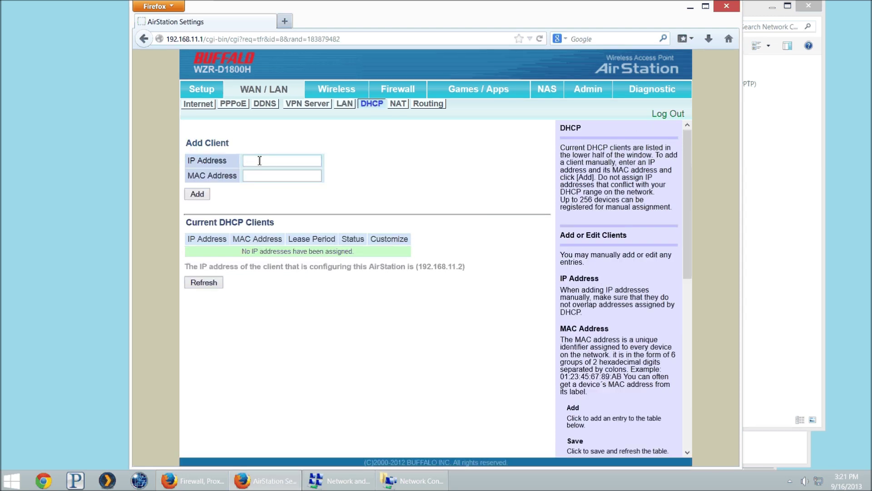
pyautogui.click(259, 161)
pyautogui.write('192.168.11.65')
pyautogui.press('Tab')
pyautogui.click(415, 481)
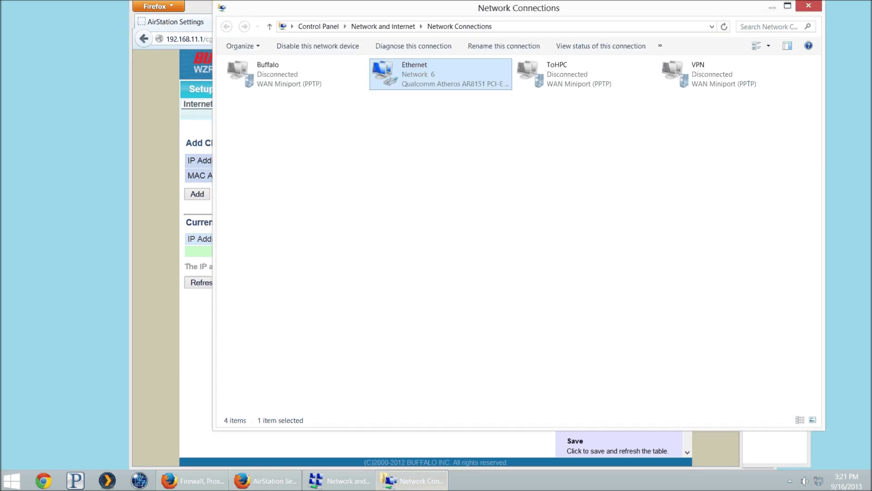
# Open Ethernet Status details, copy the Physical Address, and move the details window aside
pyautogui.rightClick(819, 480)
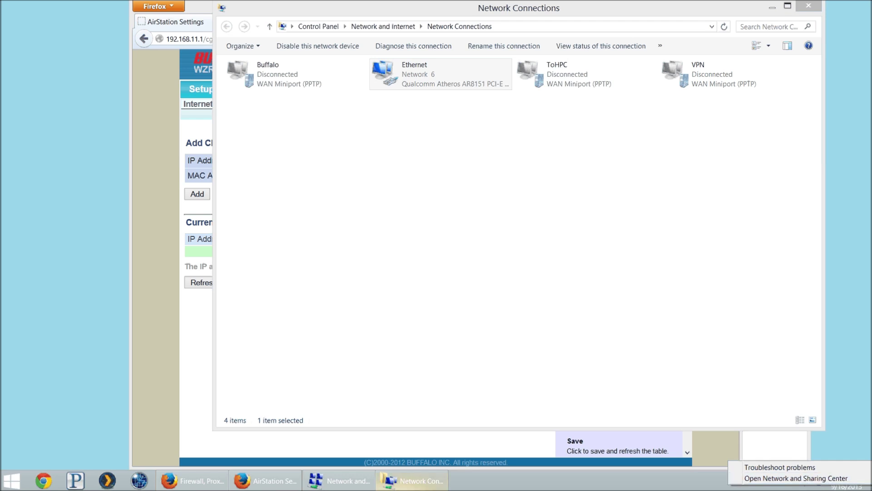
pyautogui.click(359, 480)
pyautogui.click(392, 486)
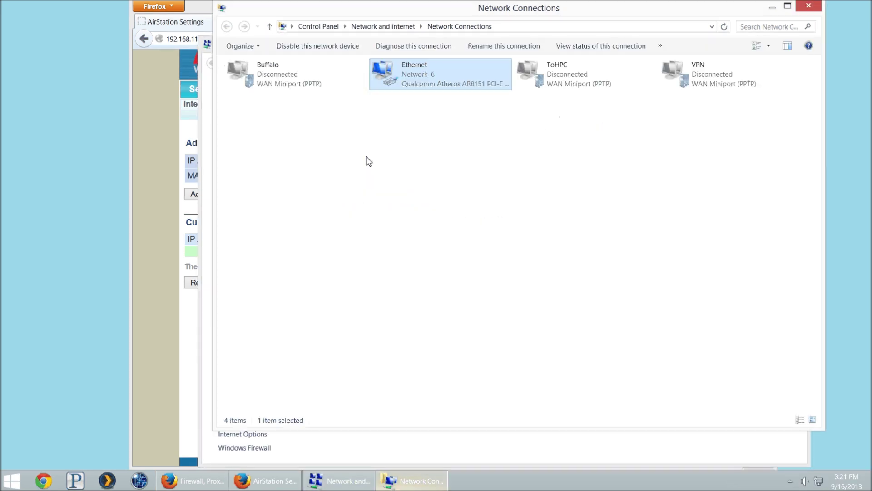
pyautogui.rightClick(420, 67)
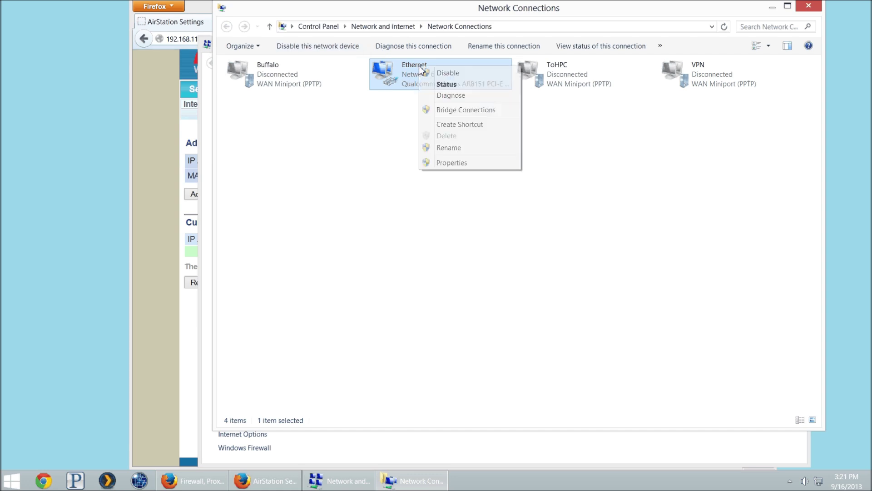
pyautogui.click(444, 82)
pyautogui.click(373, 240)
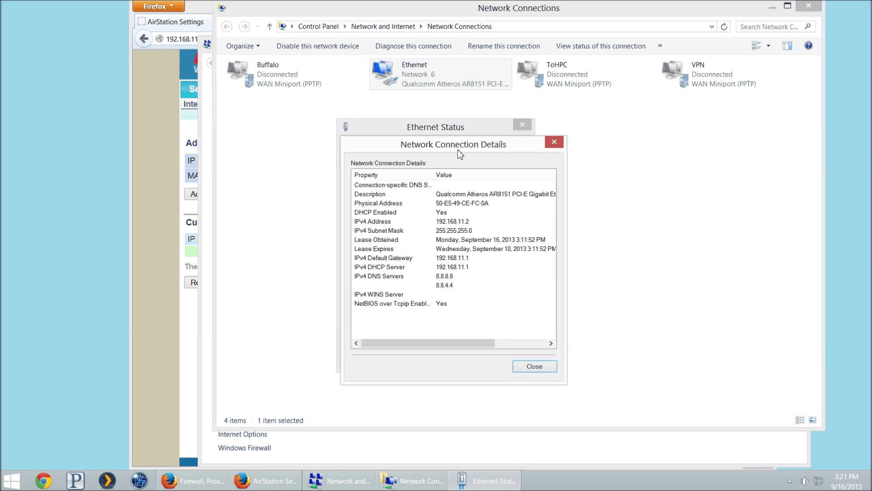
pyautogui.click(443, 203)
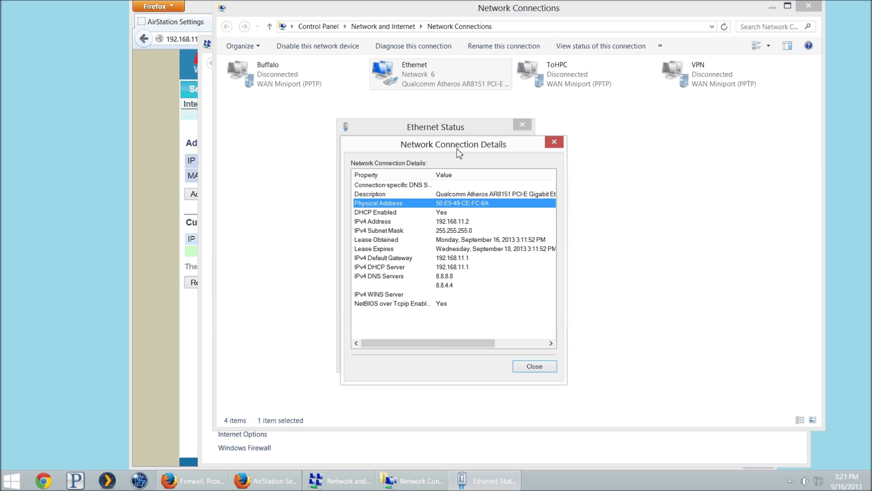
pyautogui.moveTo(456, 148); pyautogui.dragTo(786, 280)
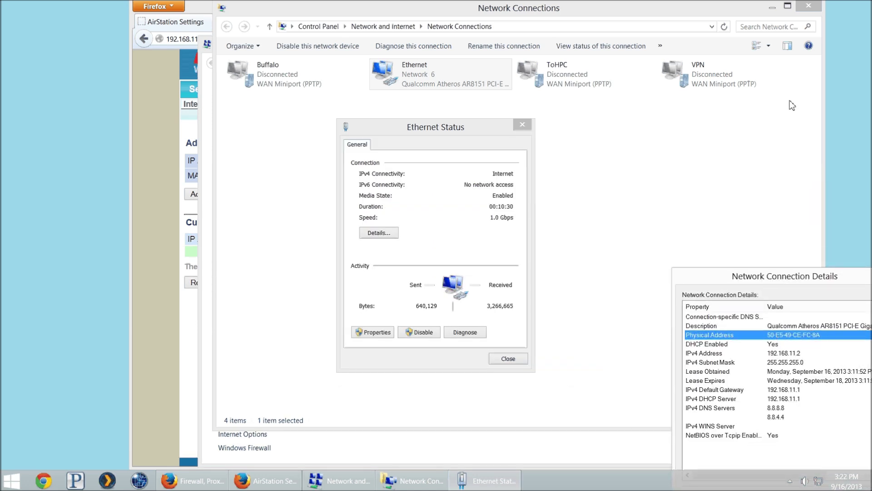
pyautogui.click(772, 8)
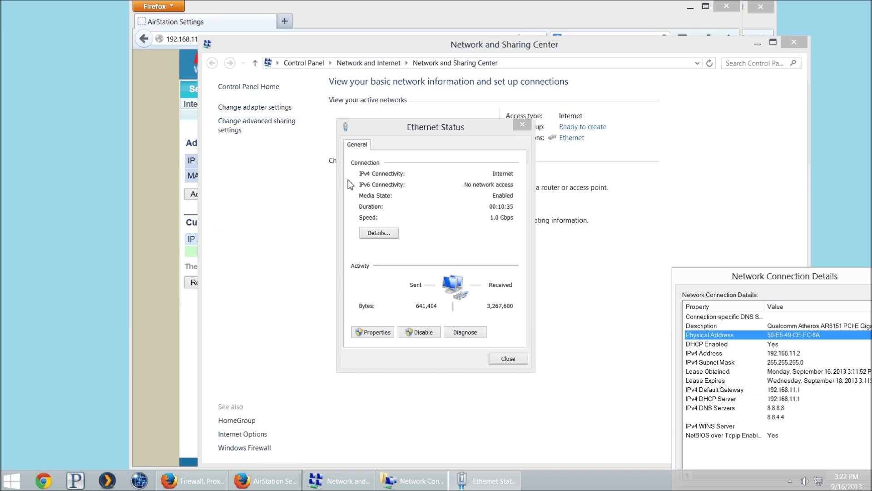
# Paste the Ethernet MAC address and add the DHCP reservation for 192.168.11.65
pyautogui.click(162, 190)
pyautogui.click(254, 176)
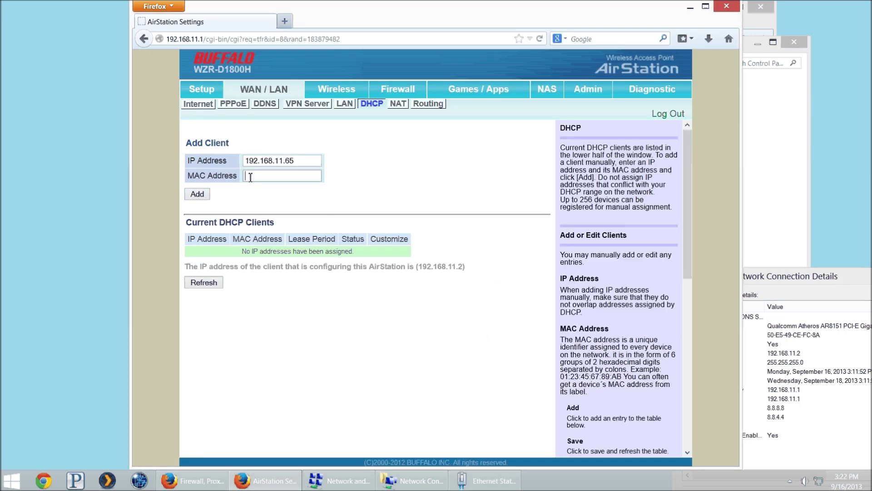
pyautogui.write('50:E5:49:CE:FC:8A')
pyautogui.click(197, 195)
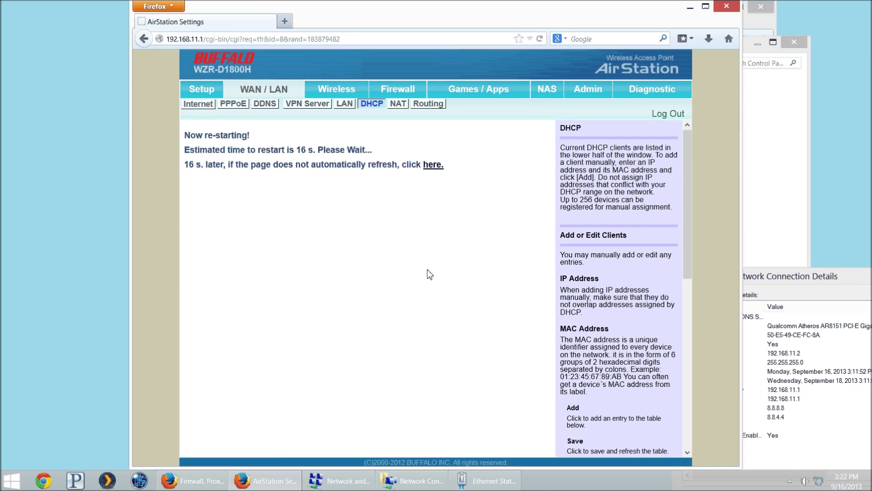
pyautogui.moveTo(820, 485)
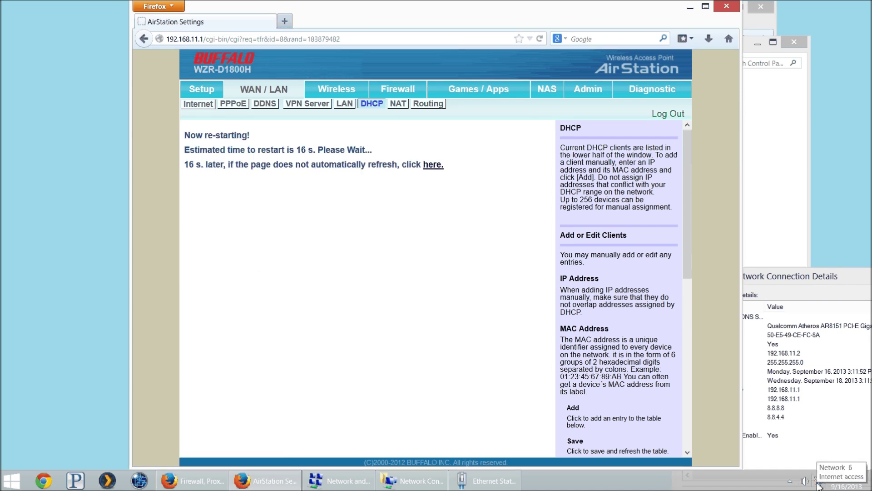
# Disable and re-enable the Ethernet adapter to renew its IP address
pyautogui.rightClick(819, 485)
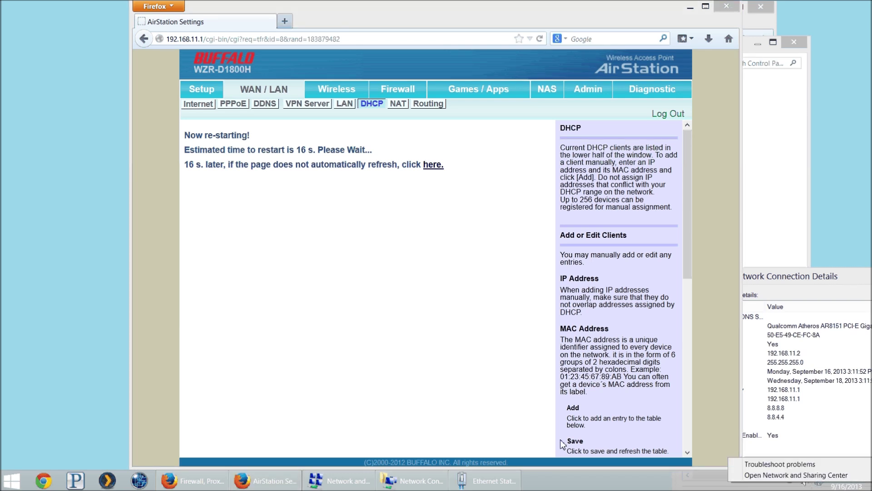
pyautogui.click(461, 480)
pyautogui.press('Escape')
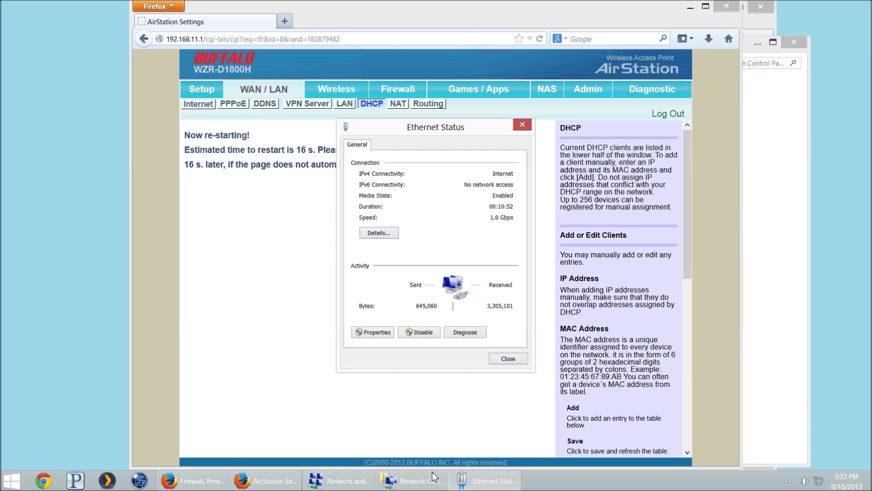
pyautogui.click(429, 331)
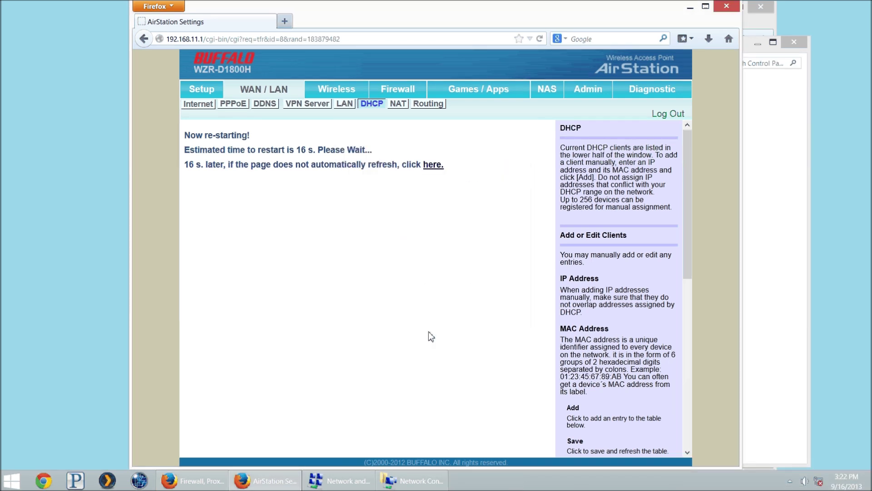
pyautogui.click(412, 480)
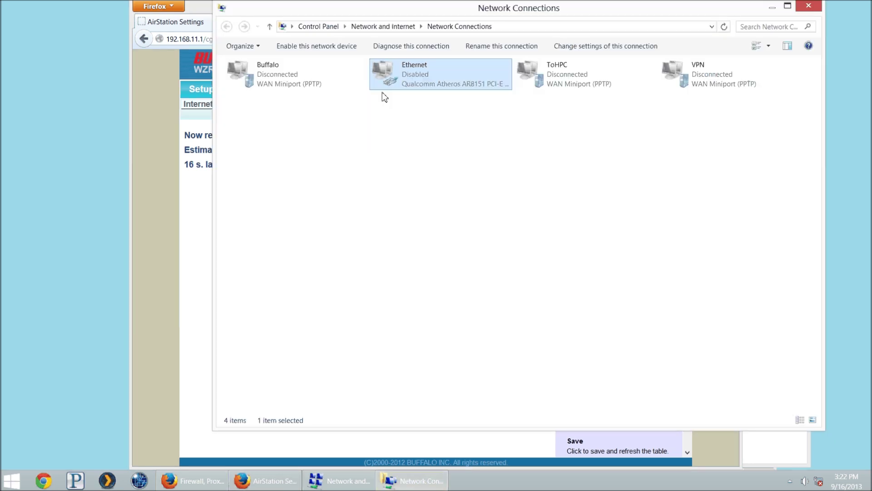
pyautogui.rightClick(421, 69)
pyautogui.click(437, 78)
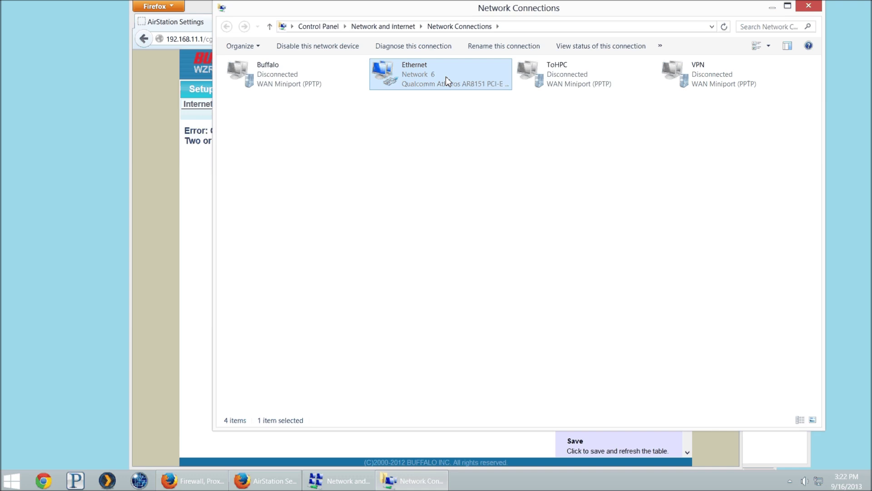
# Confirm in Ethernet Status details that the new IPv4 address is 192.168.11.65, then close them
pyautogui.rightClick(445, 80)
pyautogui.click(458, 100)
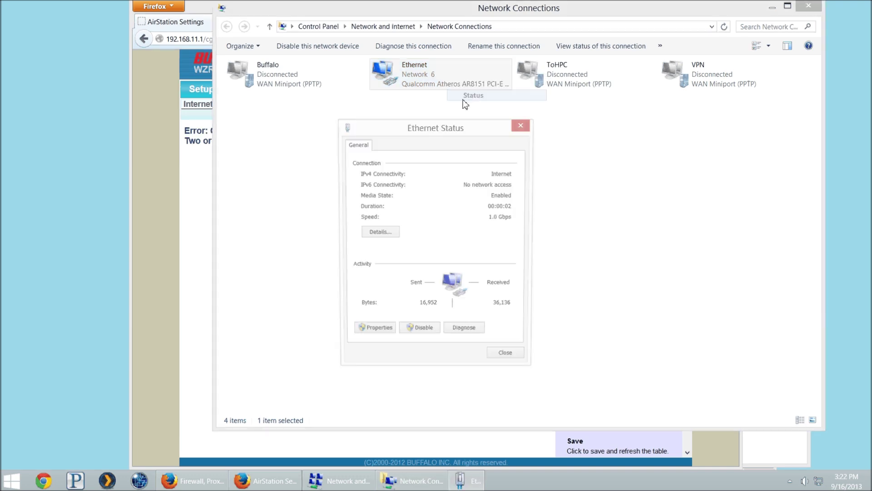
pyautogui.click(379, 233)
pyautogui.click(458, 221)
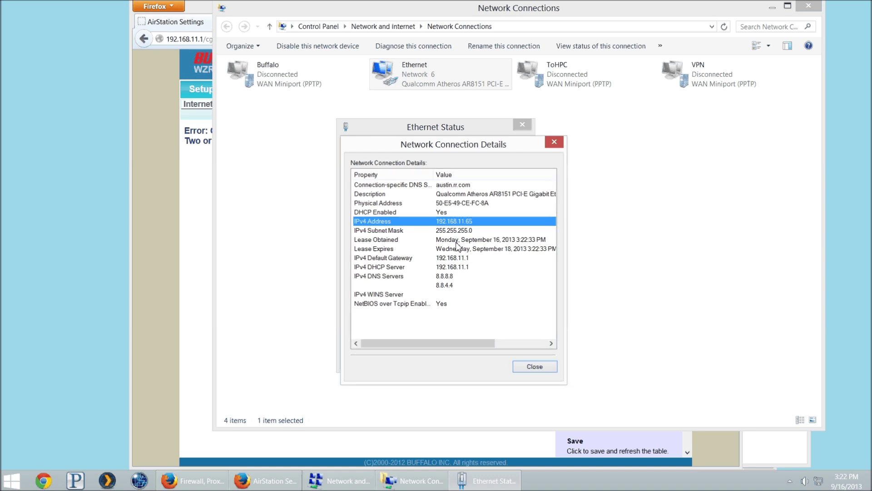
pyautogui.press('Escape')
pyautogui.press('Escape')
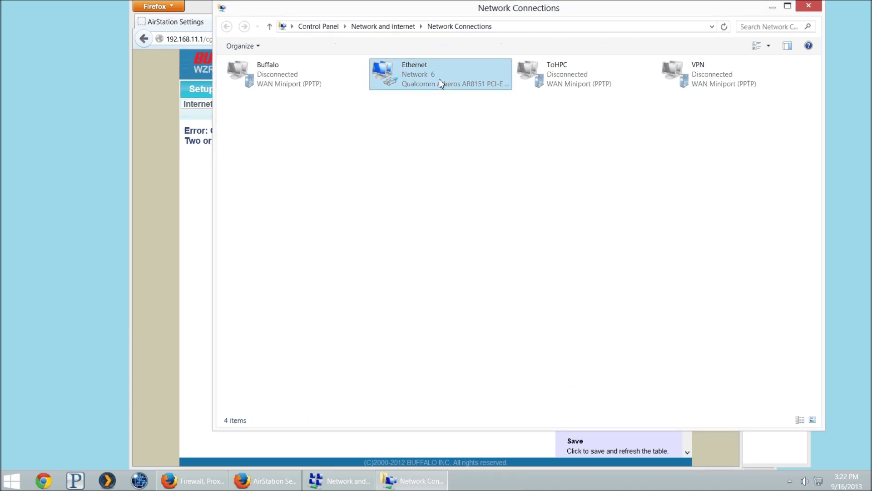
pyautogui.rightClick(439, 80)
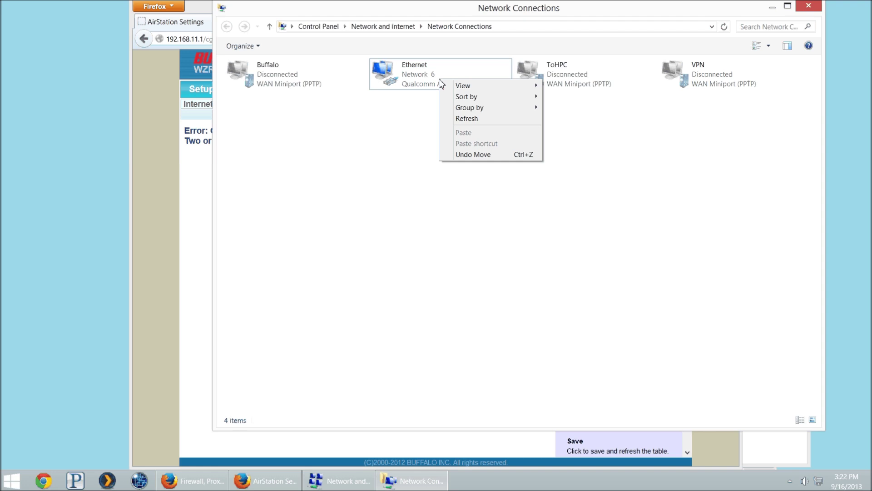
# Review Ethernet's IPv4 settings (automatic address, DNS 8.8.8.8 and 8.8.4.4) and close without changes
pyautogui.rightClick(426, 70)
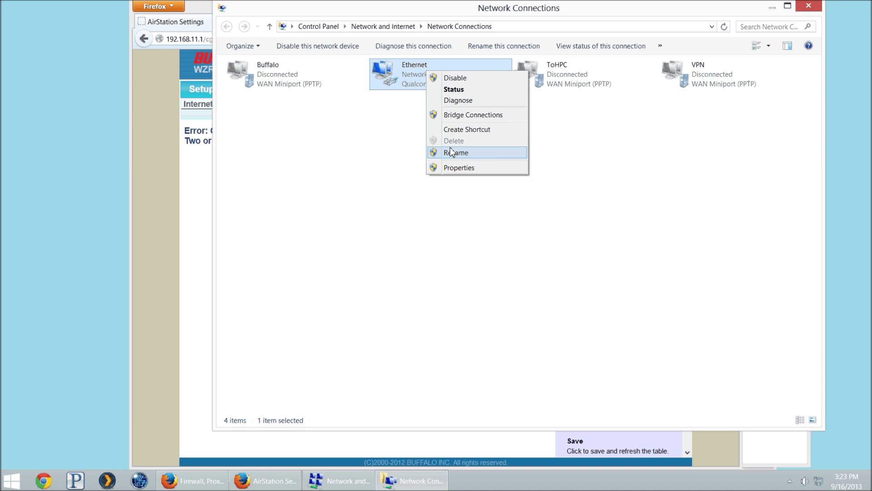
pyautogui.click(459, 167)
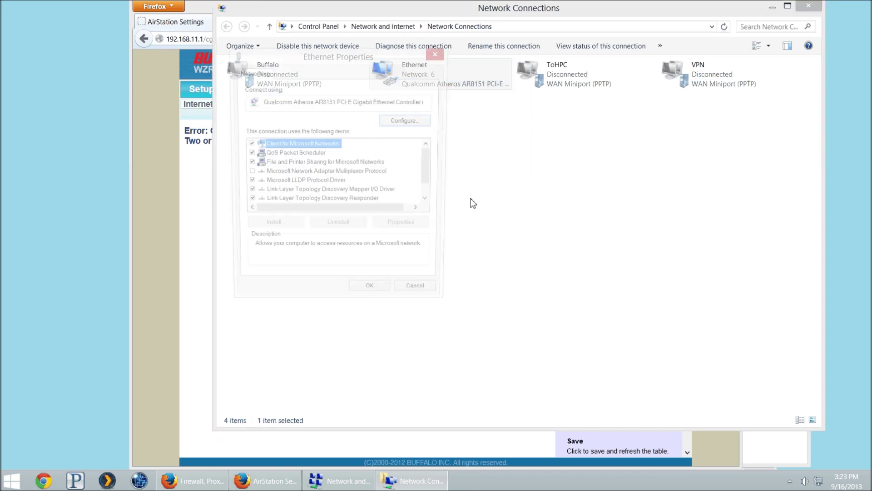
pyautogui.scroll(-1, 286, 196)
pyautogui.doubleClick(290, 203)
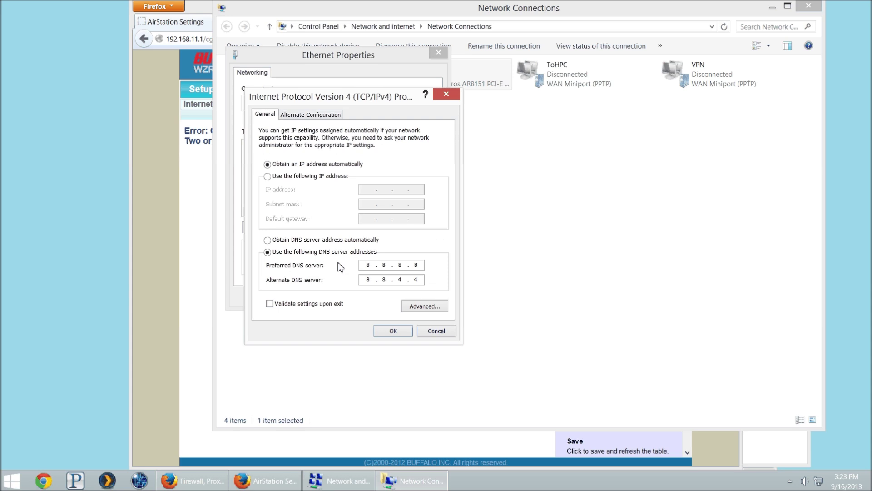
pyautogui.click(433, 331)
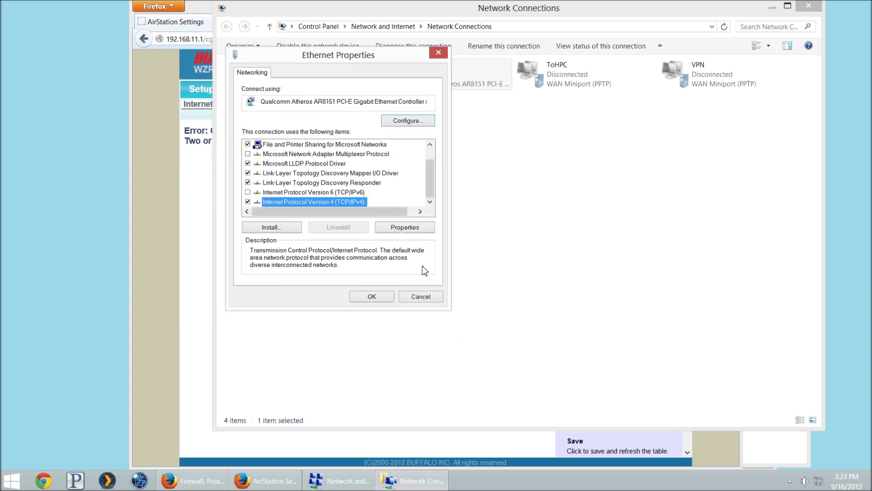
pyautogui.click(418, 299)
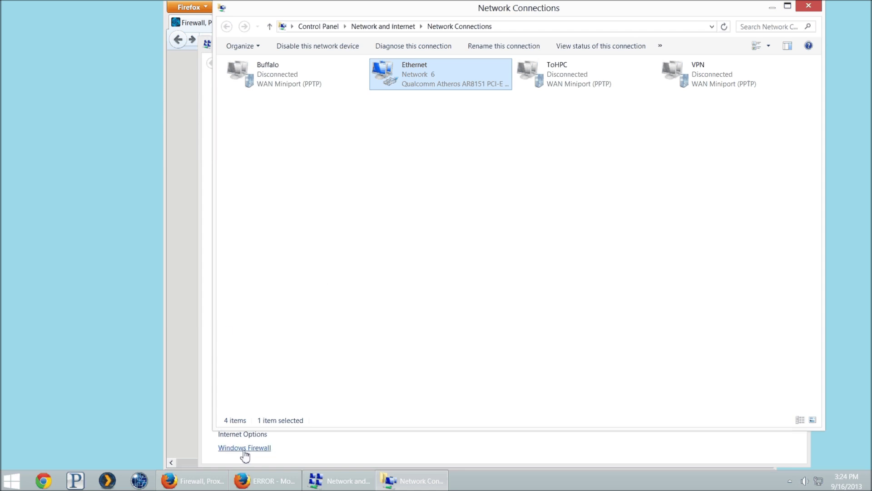
# Return to Firefox, reload the AirStation admin and go to the Games / Apps port forwarding page
pyautogui.click(264, 482)
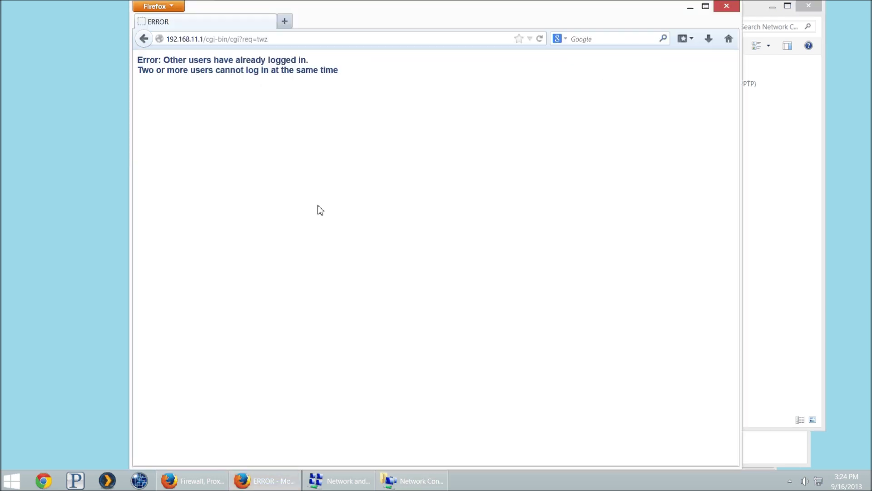
pyautogui.moveTo(146, 60); pyautogui.dragTo(167, 58)
pyautogui.click(213, 60)
pyautogui.hotkey('ctrl', 'l')
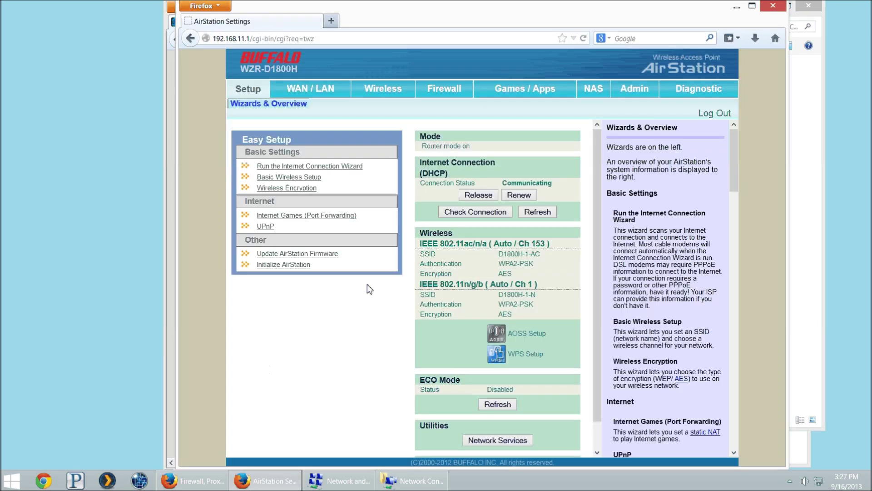
pyautogui.click(530, 96)
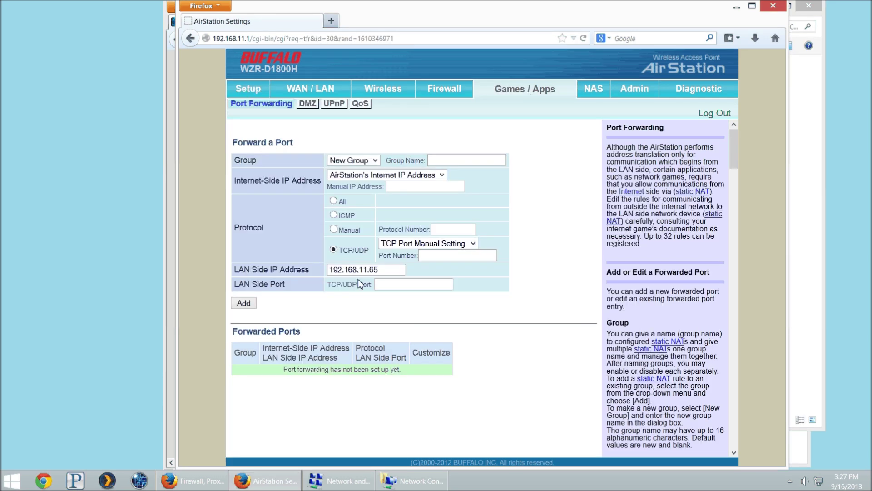
# Check LAN IP 192.168.11.65 and name a new forwarding group Starcraft
pyautogui.click(383, 268)
pyautogui.doubleClick(383, 268)
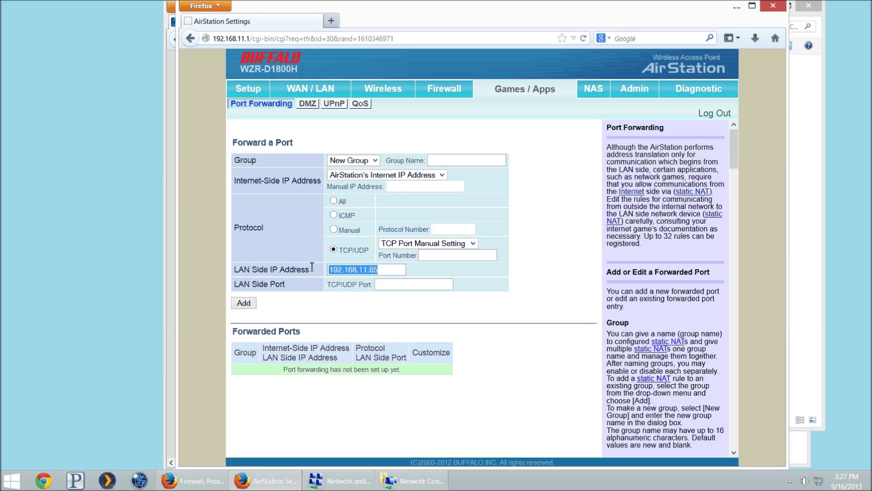
pyautogui.click(380, 270)
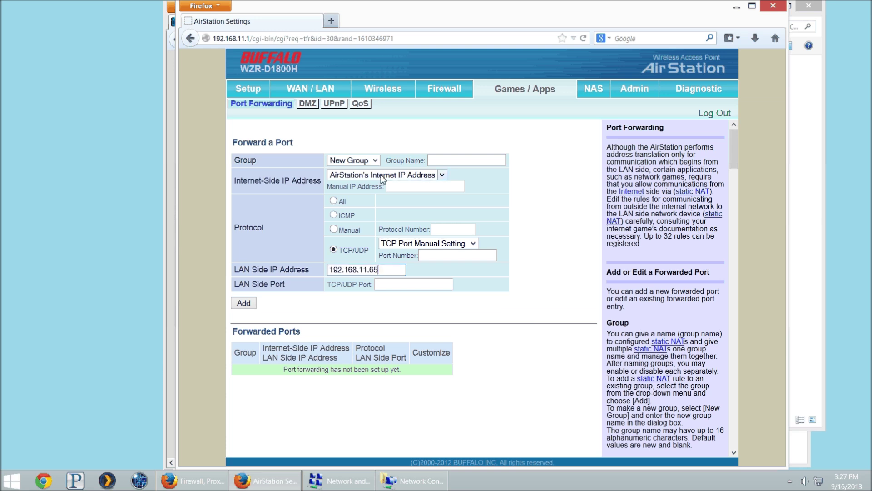
pyautogui.click(358, 160)
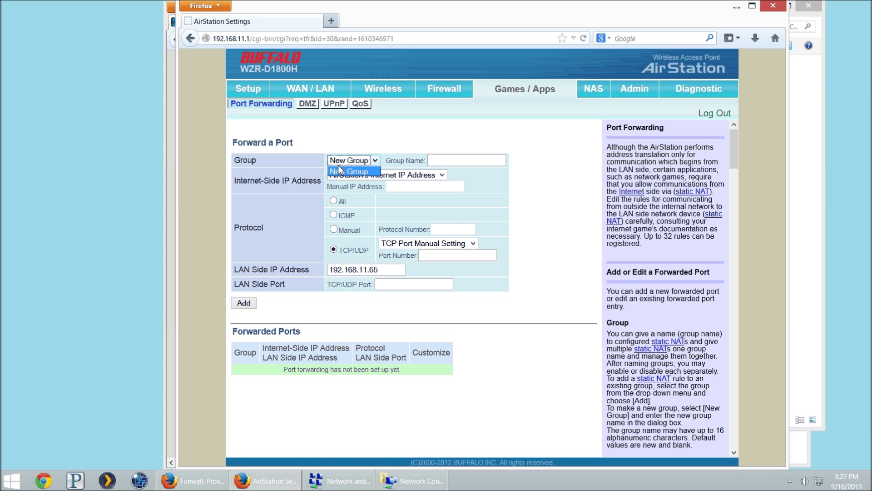
pyautogui.click(345, 171)
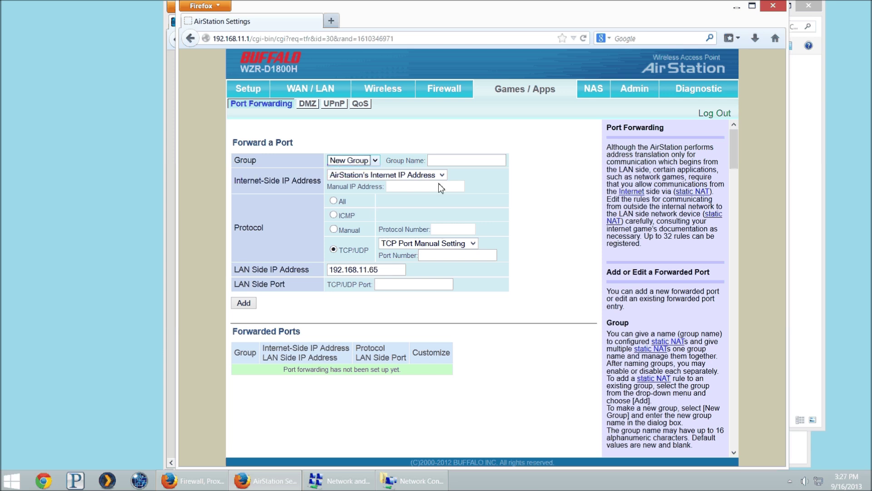
pyautogui.click(433, 160)
pyautogui.write('Starcraft')
pyautogui.press('Tab')
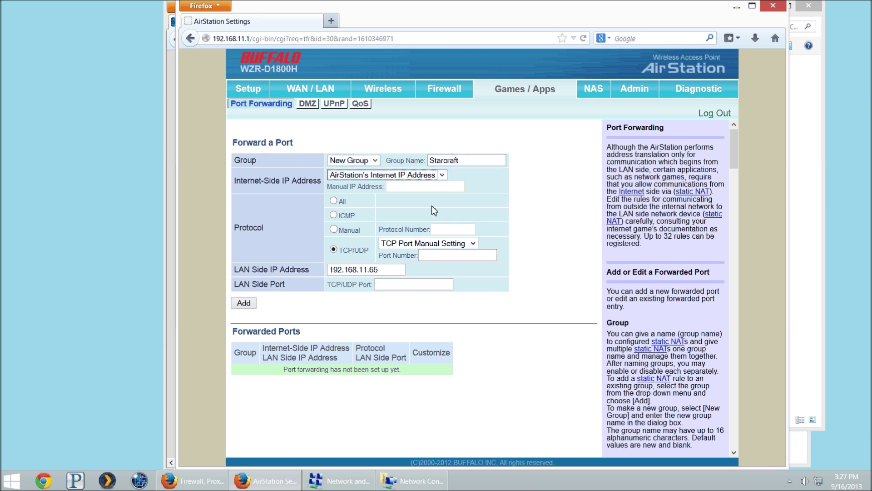
# Forward TCP port 6112 to LAN port 6112 and add the Starcraft rule
pyautogui.click(446, 254)
pyautogui.write('6112')
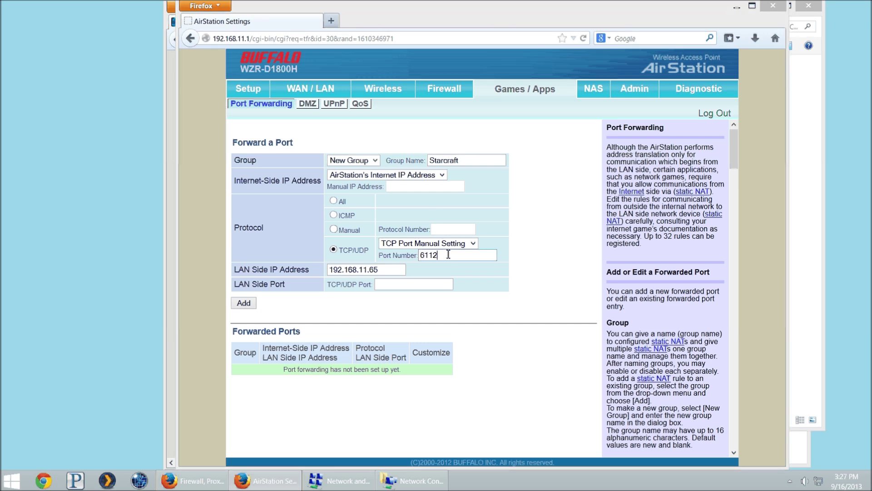
pyautogui.hotkey('alt', 'Tab')
pyautogui.hotkey('alt', 'Tab')
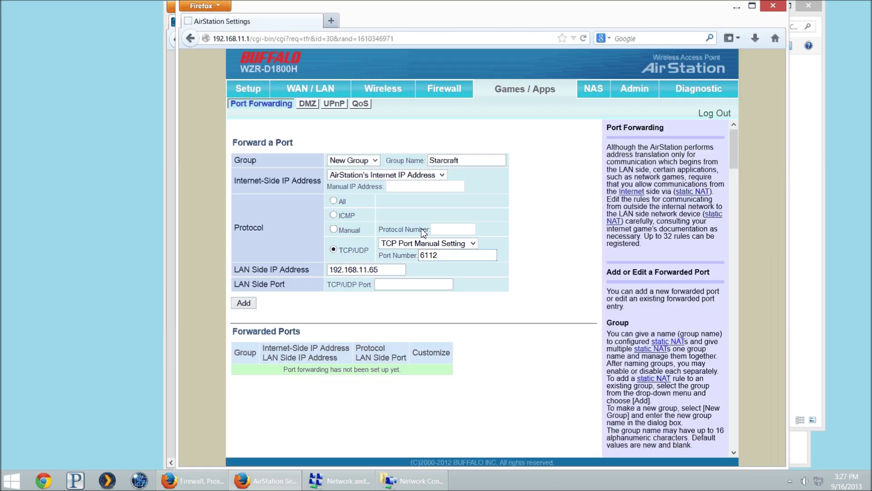
pyautogui.click(426, 244)
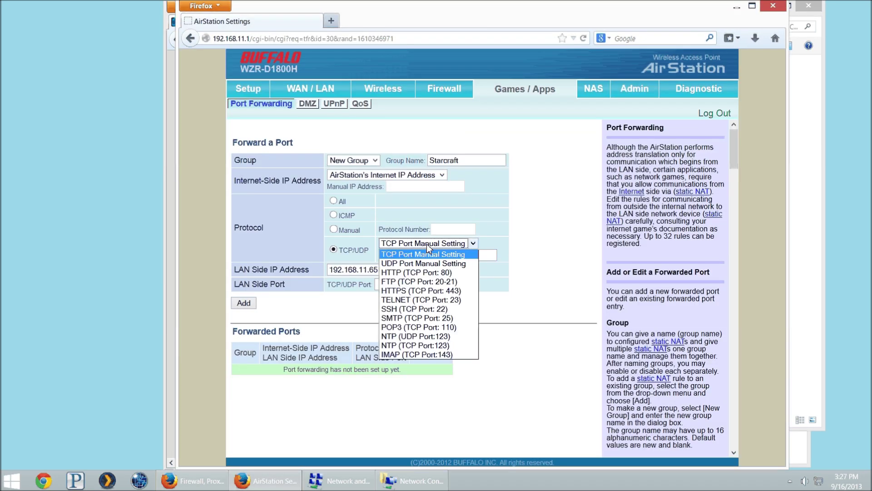
pyautogui.click(427, 244)
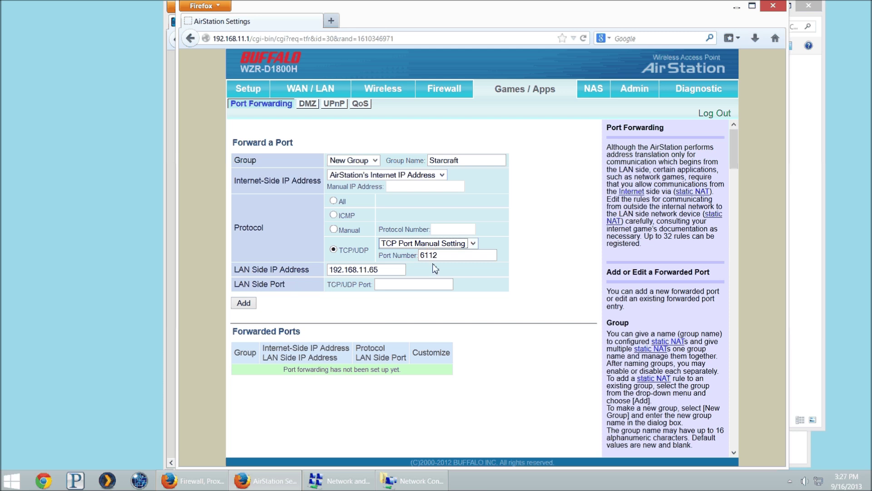
pyautogui.click(389, 285)
pyautogui.write('6112')
pyautogui.click(249, 303)
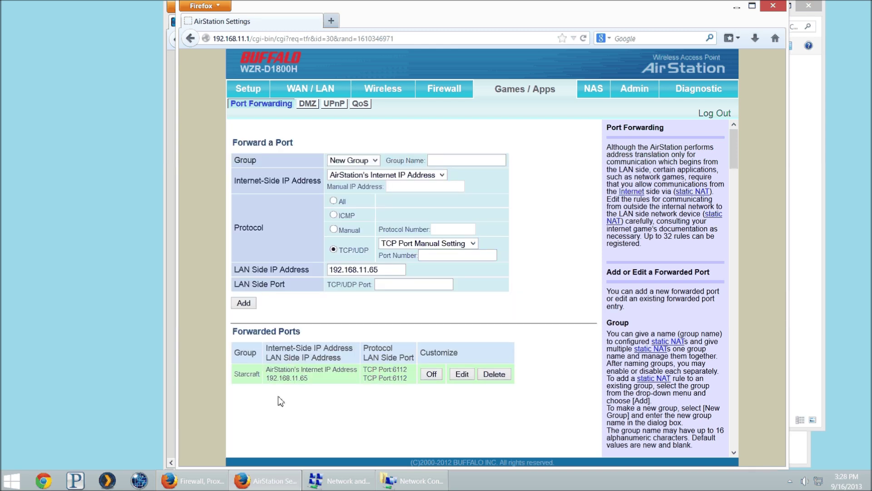
# Set the next rule to UDP manual port setting in the Starcraft group
pyautogui.moveTo(363, 371); pyautogui.dragTo(379, 371)
pyautogui.click(386, 388)
pyautogui.moveTo(273, 377); pyautogui.dragTo(318, 379)
pyautogui.click(317, 379)
pyautogui.click(424, 245)
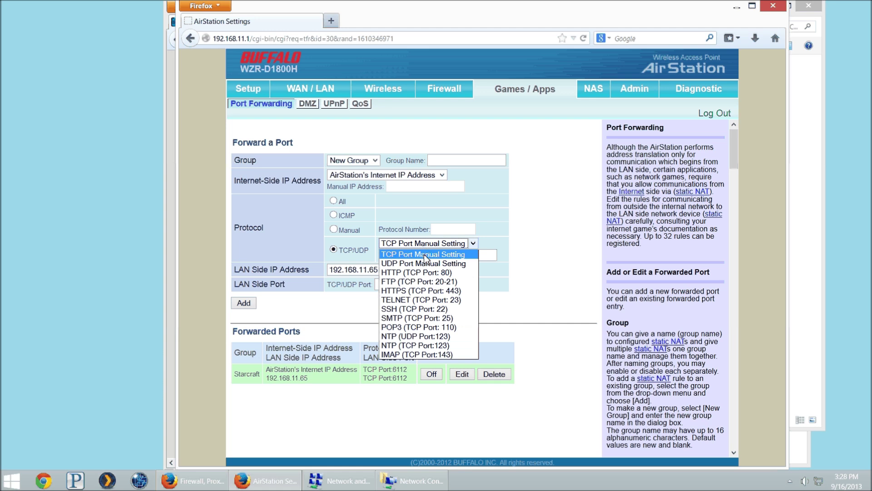
pyautogui.click(424, 263)
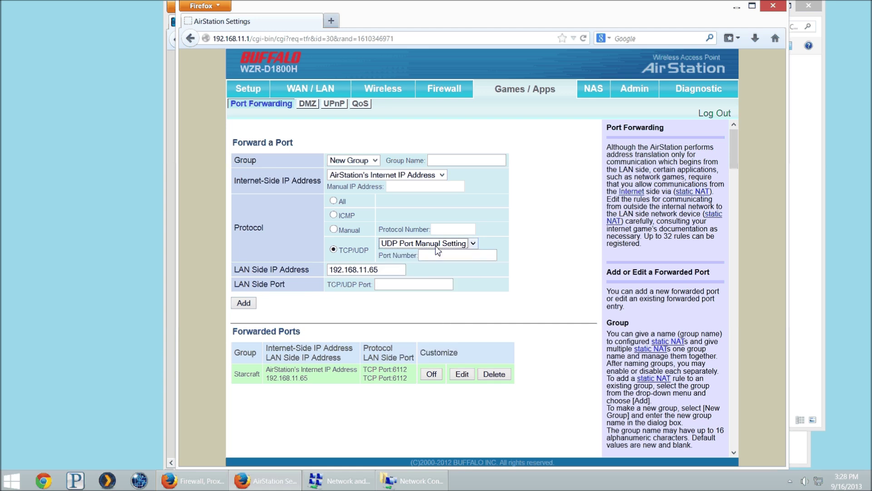
pyautogui.click(353, 160)
pyautogui.click(345, 178)
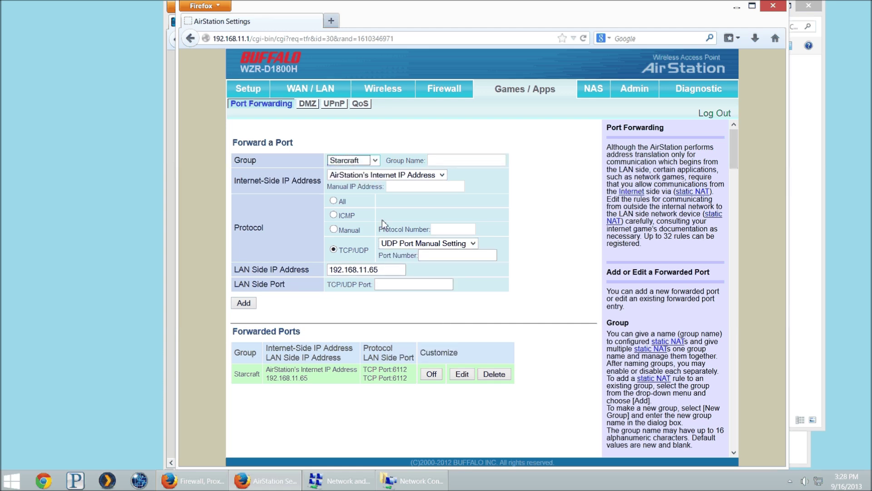
# Fill both port fields with 6112 and add the Starcraft UDP rule
pyautogui.doubleClick(441, 255)
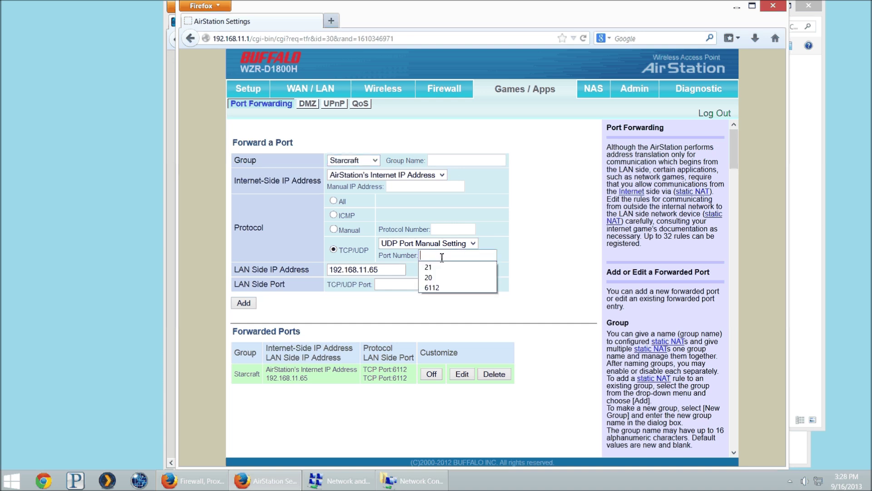
pyautogui.click(446, 289)
pyautogui.doubleClick(419, 283)
pyautogui.click(410, 304)
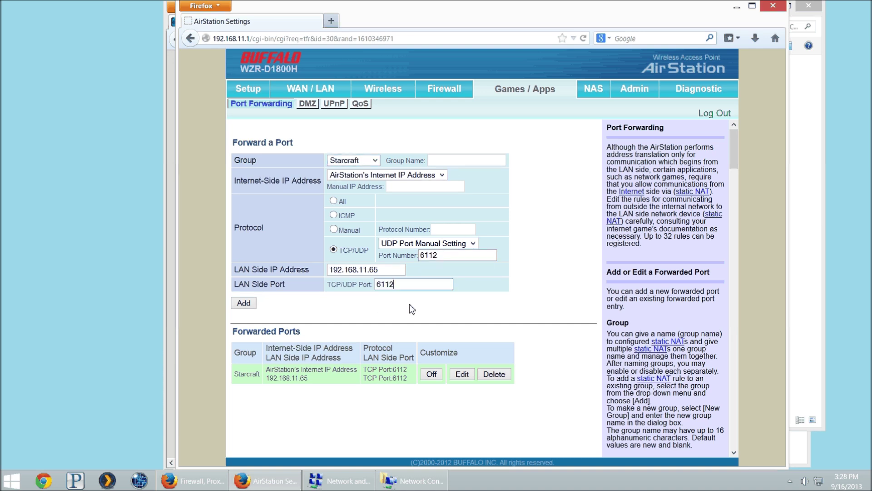
pyautogui.click(244, 304)
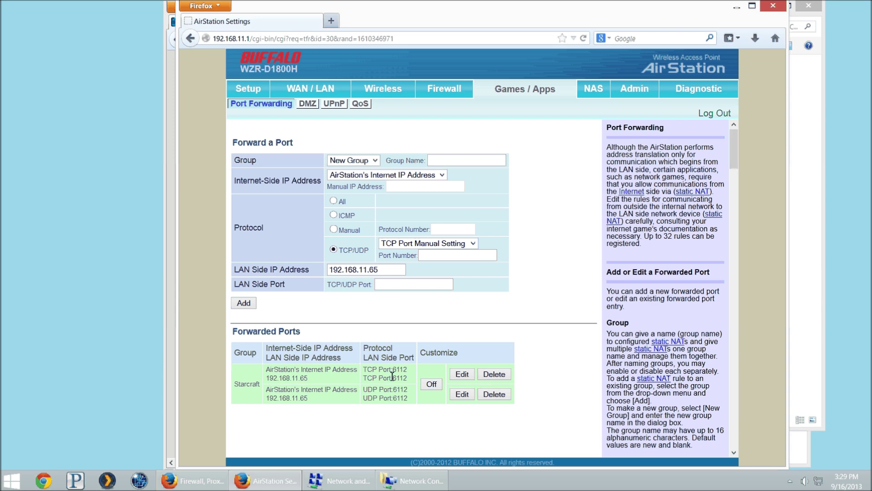
# Look up Diablo III's TCP ports 80, 1119 and 6881-6999 on the Battle.net page
pyautogui.hotkey('alt', 'Tab')
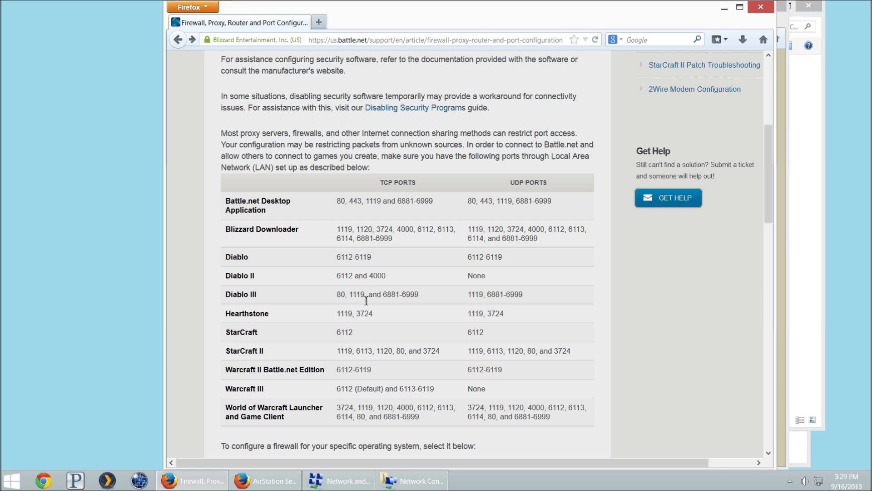
pyautogui.moveTo(387, 294); pyautogui.dragTo(415, 295)
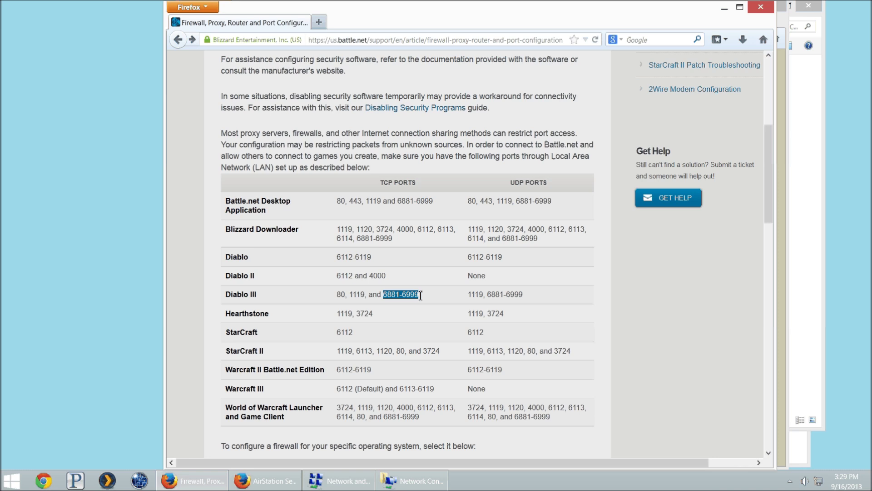
pyautogui.click(415, 296)
pyautogui.moveTo(381, 295); pyautogui.dragTo(418, 295)
pyautogui.click(359, 297)
pyautogui.hotkey('alt', 'Tab')
pyautogui.click(444, 164)
# Name the group Diablo3 and add its TCP 1119 rule to 192.168.11.65
pyautogui.write('Diablo3')
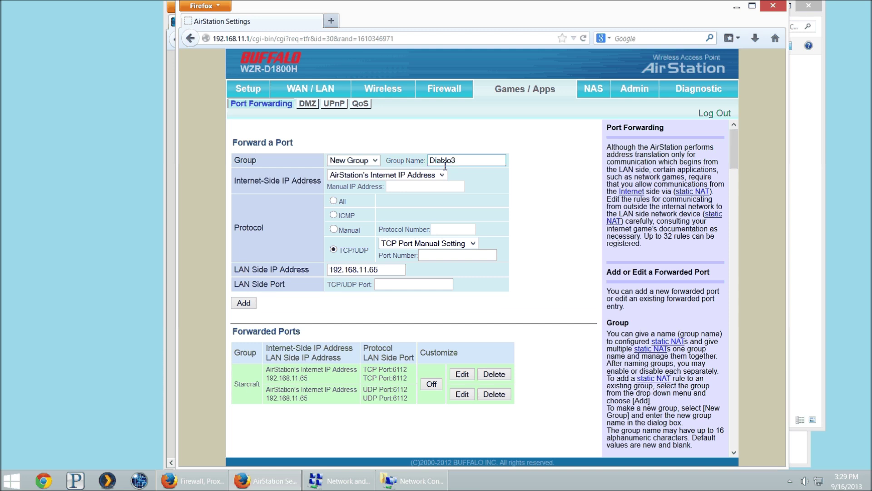
pyautogui.click(249, 301)
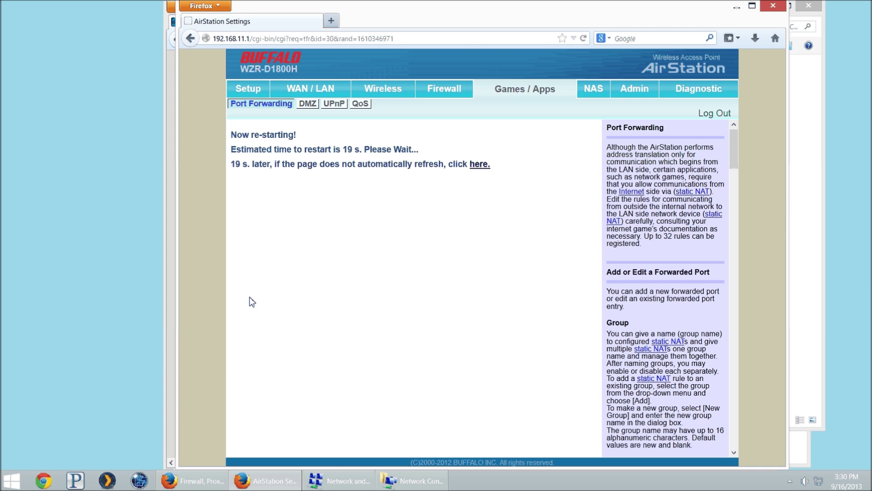
pyautogui.moveTo(245, 393); pyautogui.dragTo(256, 386)
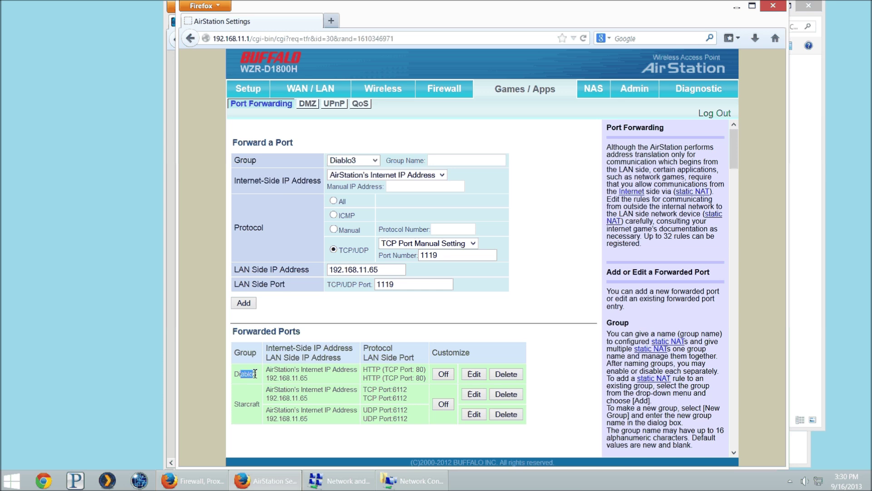
pyautogui.moveTo(246, 404); pyautogui.dragTo(265, 412)
pyautogui.click(318, 408)
pyautogui.click(242, 303)
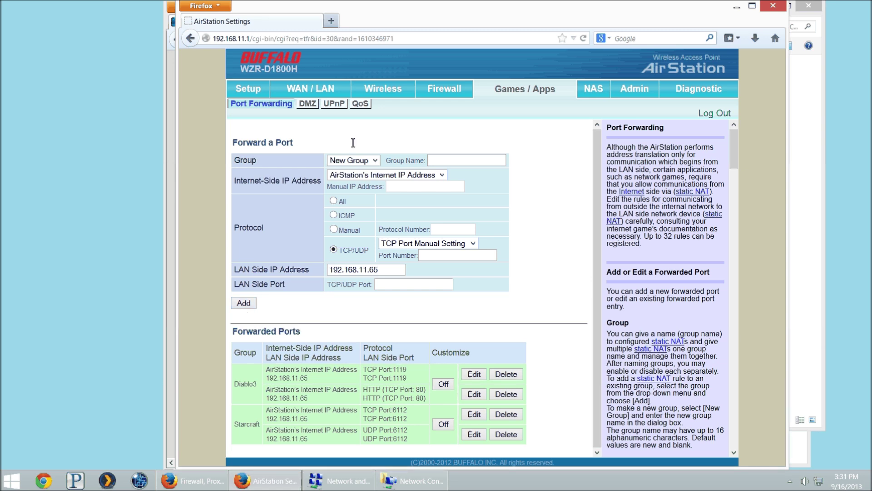
# Create a Diablo3Friend group forwarding port 1119 to LAN port 1119
pyautogui.click(393, 248)
pyautogui.click(394, 250)
pyautogui.click(364, 161)
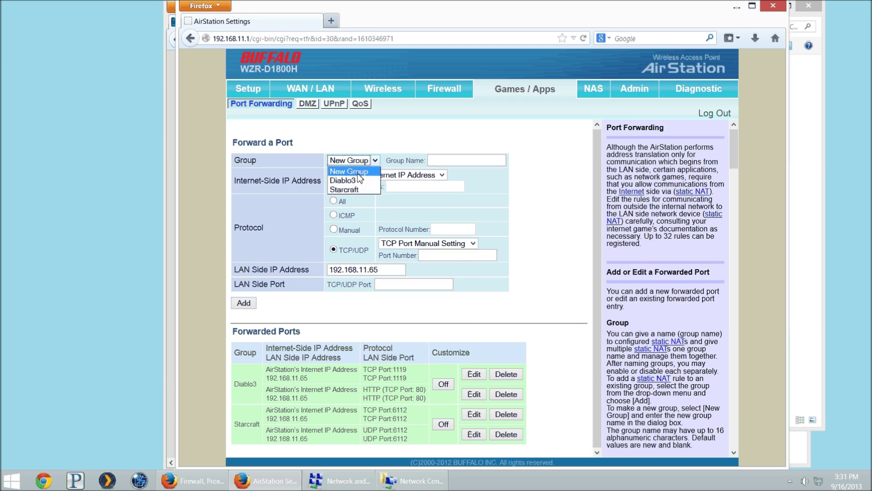
pyautogui.click(438, 161)
pyautogui.write('D')
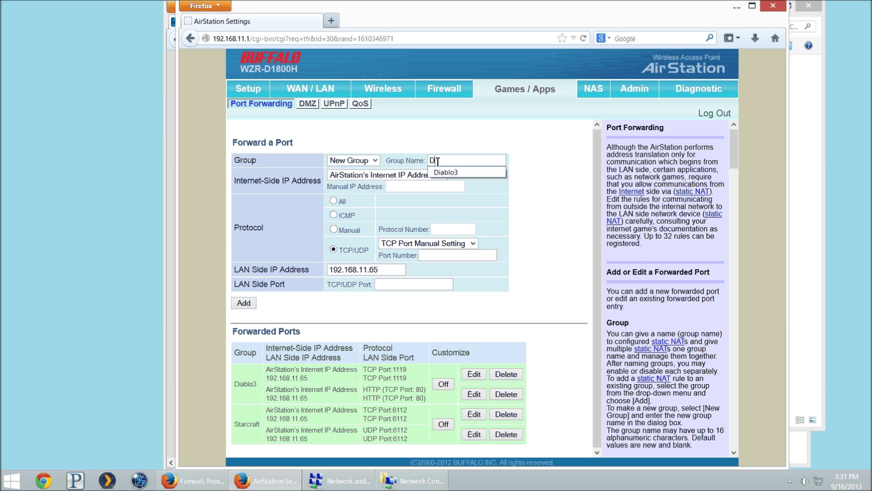
pyautogui.write('iablo3Friend')
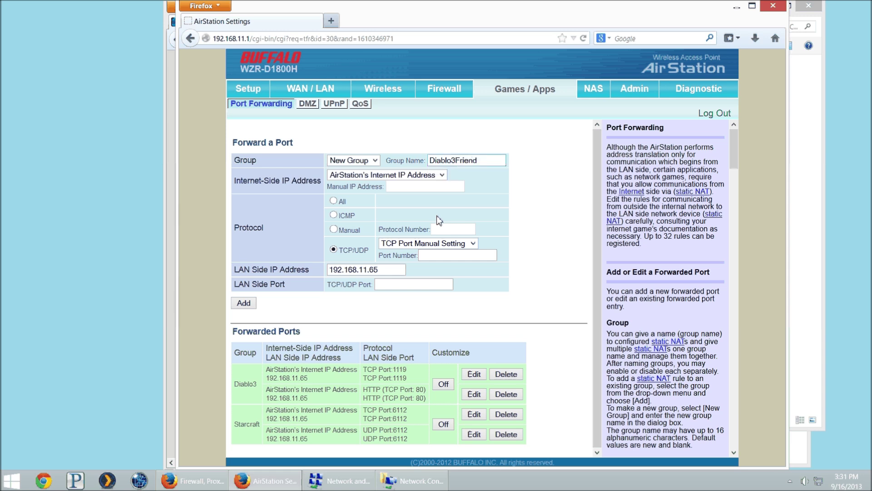
pyautogui.click(430, 256)
pyautogui.write('1119')
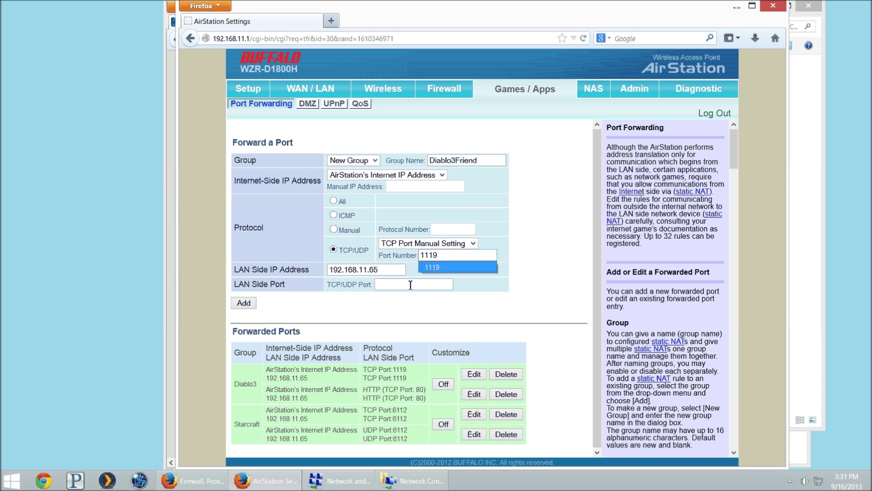
pyautogui.click(409, 283)
pyautogui.write('1119')
# Change the LAN IP to 192.168.11.2 and add the Diablo3Friend rule
pyautogui.click(373, 273)
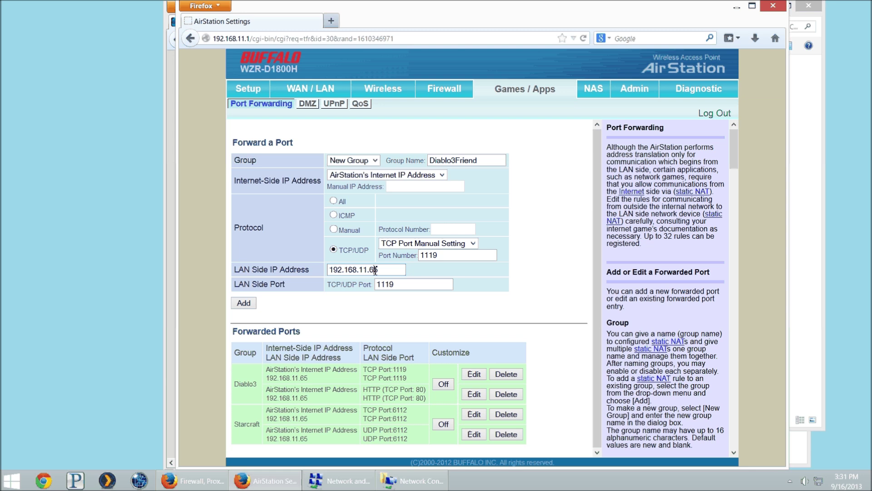
pyautogui.write('2')
pyautogui.press('Delete')
pyautogui.press('BackSpace')
pyautogui.press('BackSpace')
pyautogui.write('2')
pyautogui.click(245, 303)
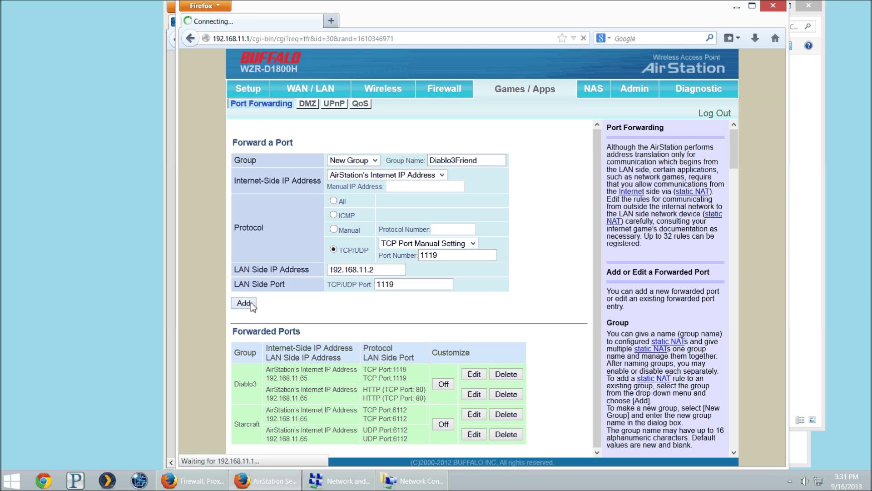
pyautogui.scroll(-1, 418, 353)
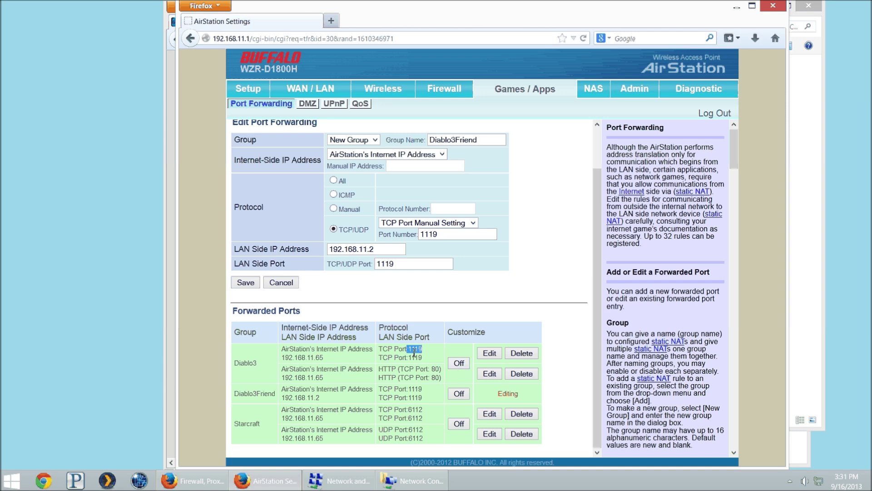
pyautogui.click(456, 396)
# Move the edited rule into Diablo3 and set its port number to 6881-6999
pyautogui.click(350, 139)
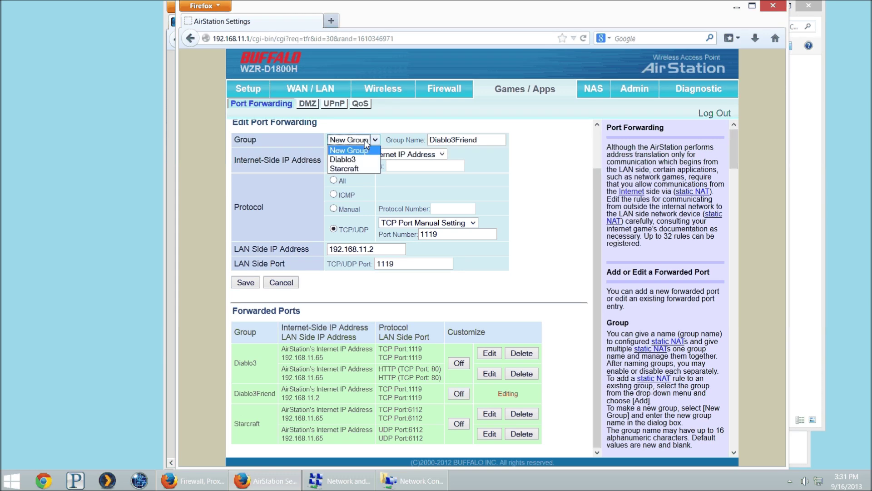
pyautogui.click(362, 157)
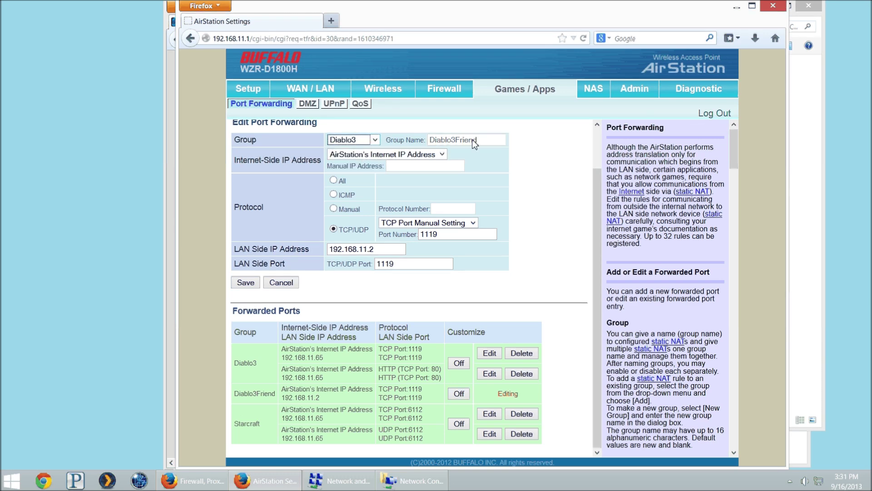
pyautogui.click(347, 141)
pyautogui.hotkey('alt', 'Tab')
pyautogui.moveTo(421, 294); pyautogui.dragTo(383, 298)
pyautogui.hotkey('ctrl', 'c')
pyautogui.hotkey('alt', 'Tab')
pyautogui.doubleClick(428, 235)
pyautogui.hotkey('ctrl', 'v')
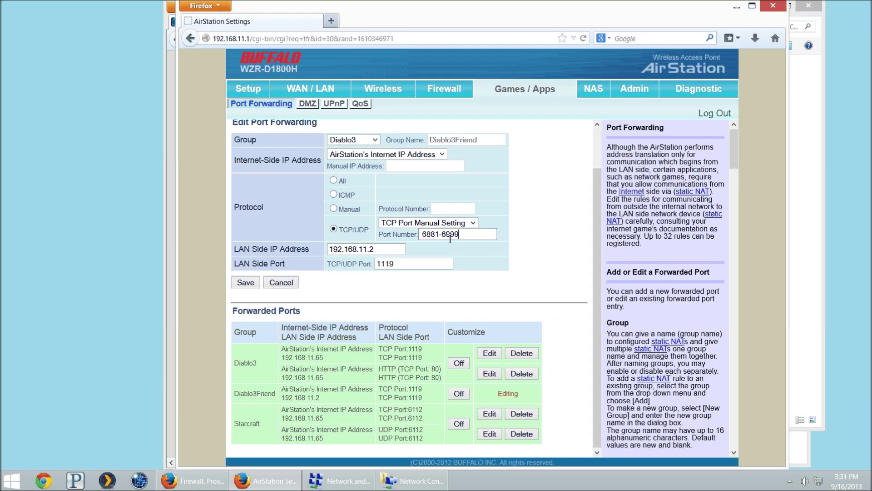
pyautogui.press('Tab')
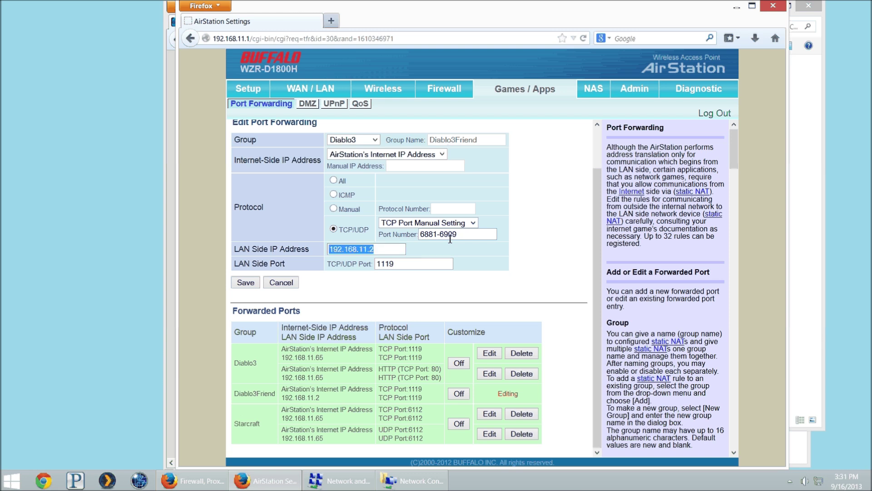
# Change the LAN IP to 192.168.11.65 and save the rule
pyautogui.hotkey('shift', 'Tab')
pyautogui.press('End')
pyautogui.hotkey('shift', 'Left')
pyautogui.write('65')
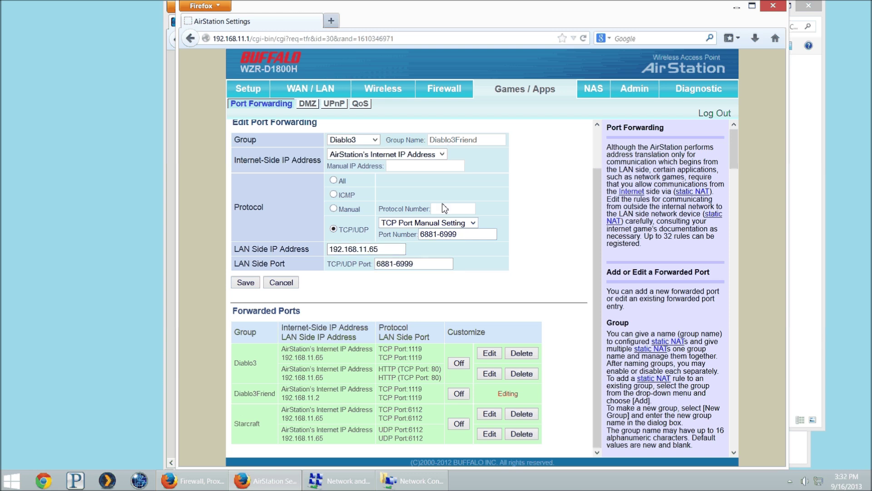
pyautogui.click(245, 282)
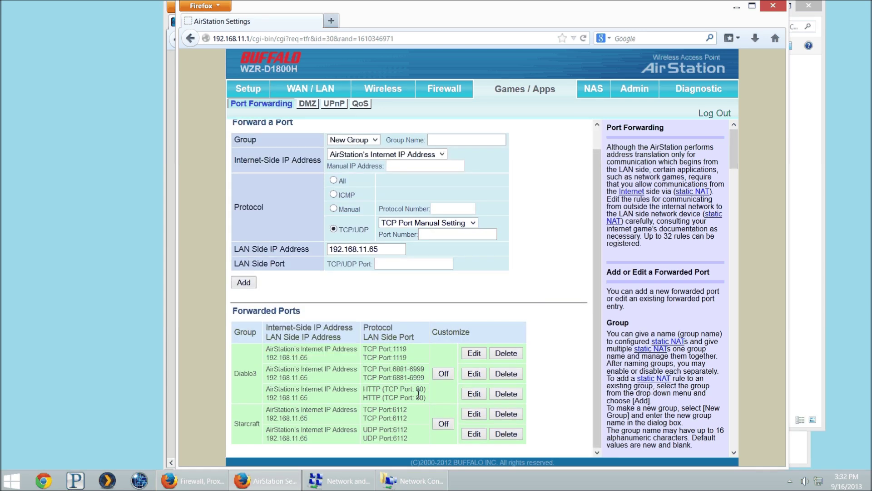
# Choose the HTTP (TCP Port: 80) preset for the new rule
pyautogui.doubleClick(369, 389)
pyautogui.click(438, 223)
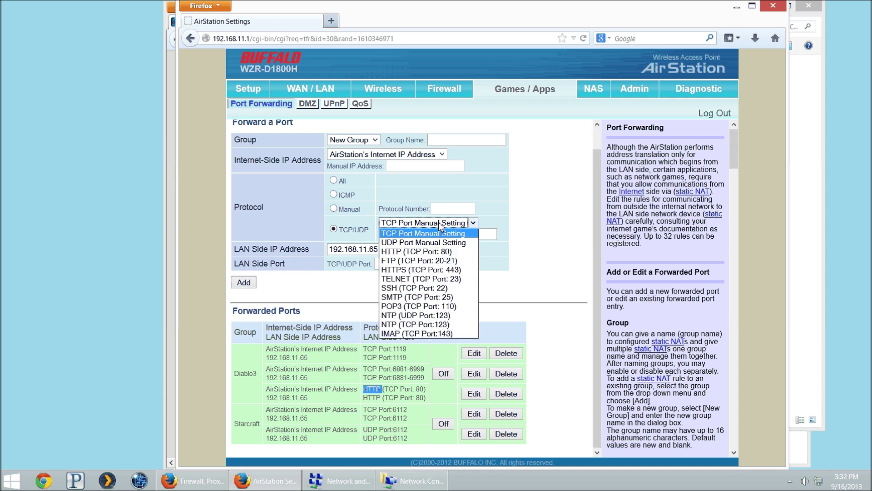
pyautogui.click(373, 371)
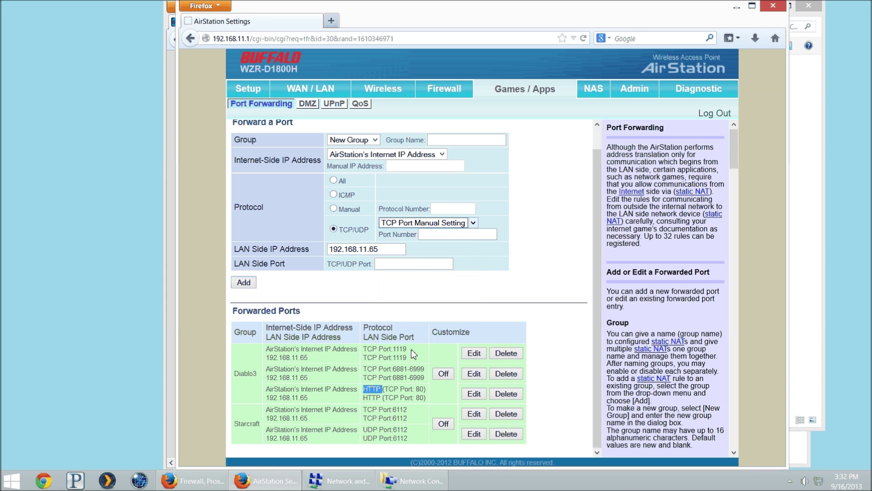
pyautogui.click(438, 223)
pyautogui.click(422, 247)
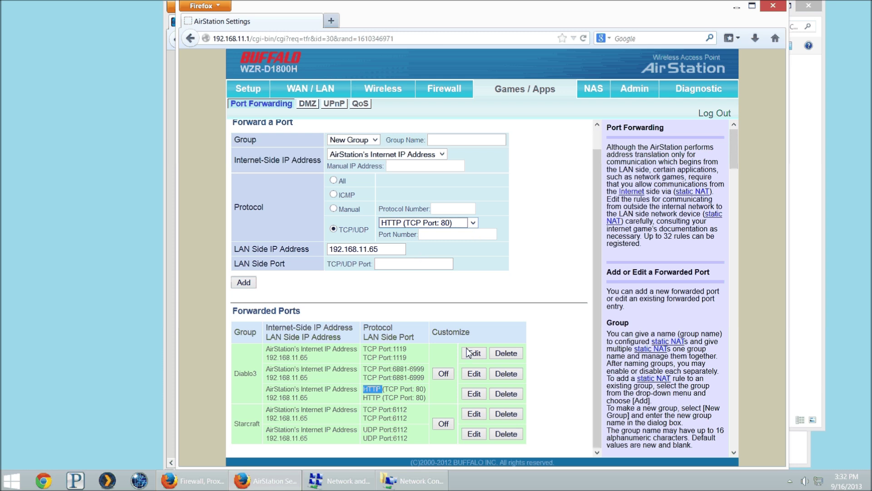
# Open Diablo3's 6881-6999 rule for editing
pyautogui.tripleClick(394, 382)
pyautogui.click(443, 377)
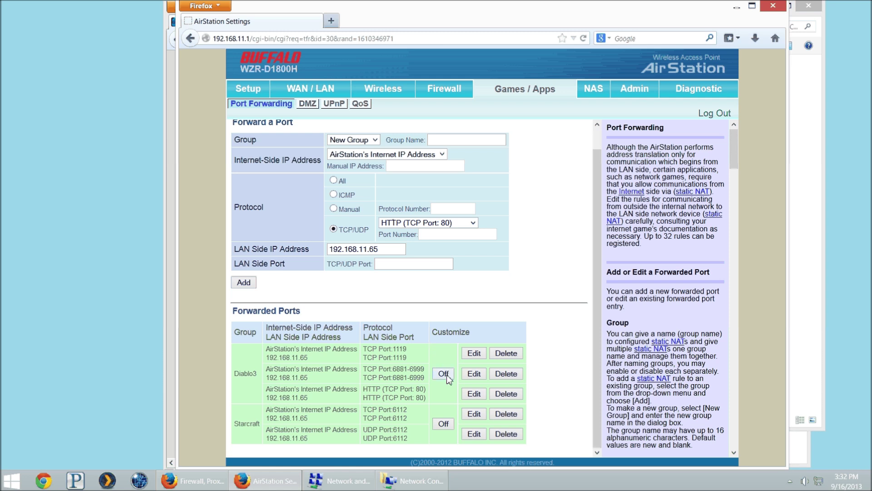
pyautogui.click(474, 374)
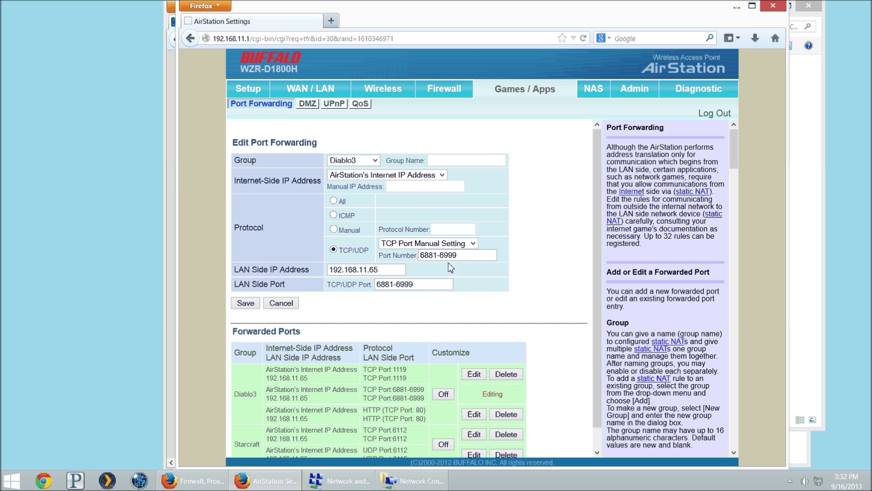
# Widen the Diablo3 range from 6881-6999 to 6881-7000 and save
pyautogui.click(466, 257)
pyautogui.press('Delete')
pyautogui.press('Delete')
pyautogui.press('Delete')
pyautogui.press('Delete')
pyautogui.write('7000')
pyautogui.click(250, 303)
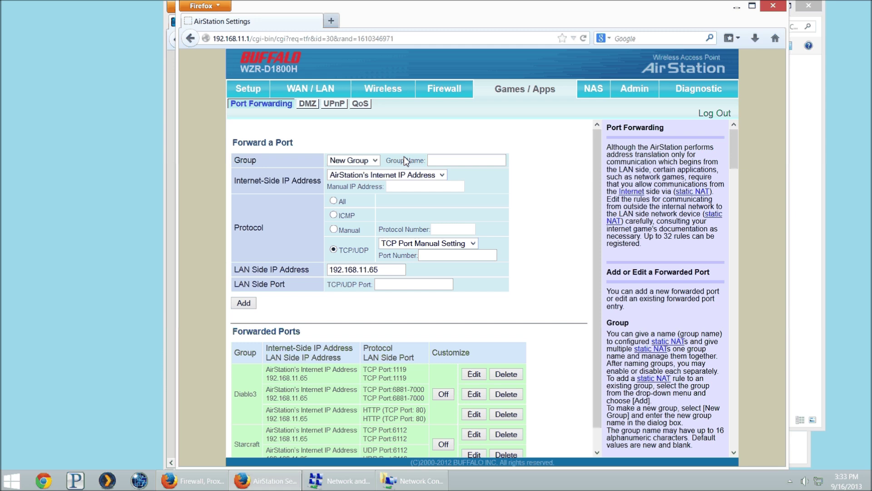
# Select FTP (TCP Port: 20-21) from the TCP/UDP preset list
pyautogui.click(431, 247)
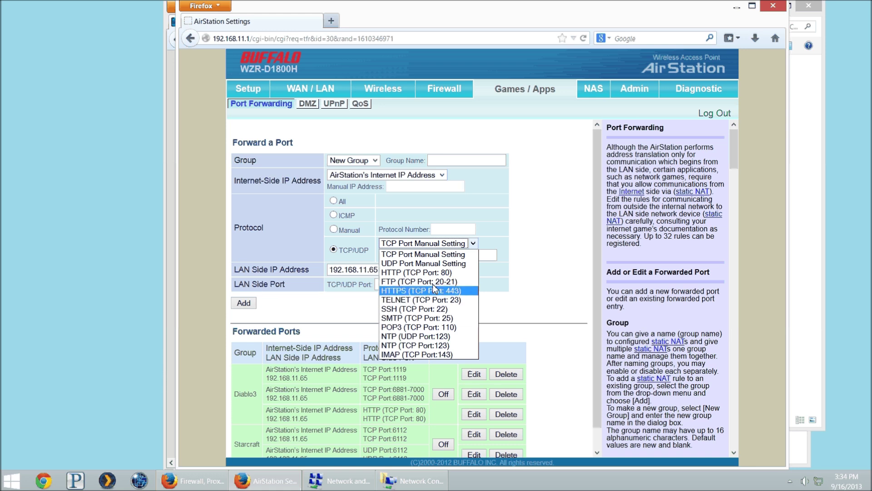
pyautogui.click(434, 286)
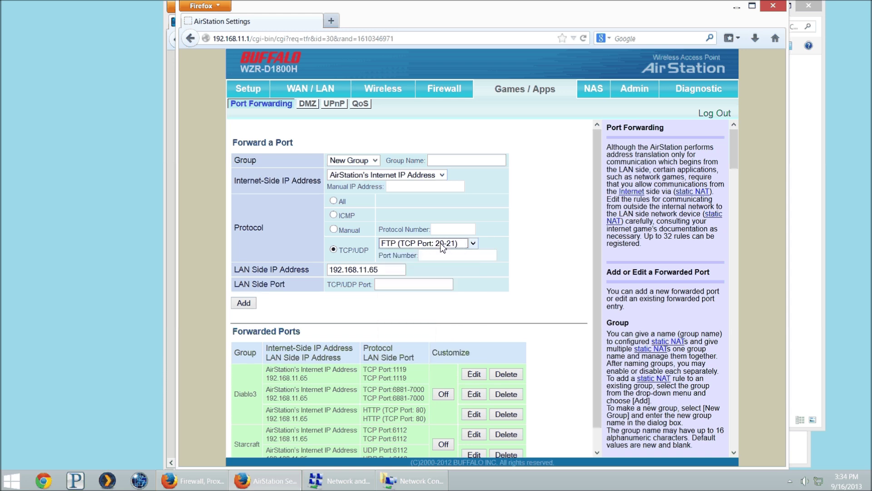
pyautogui.click(443, 248)
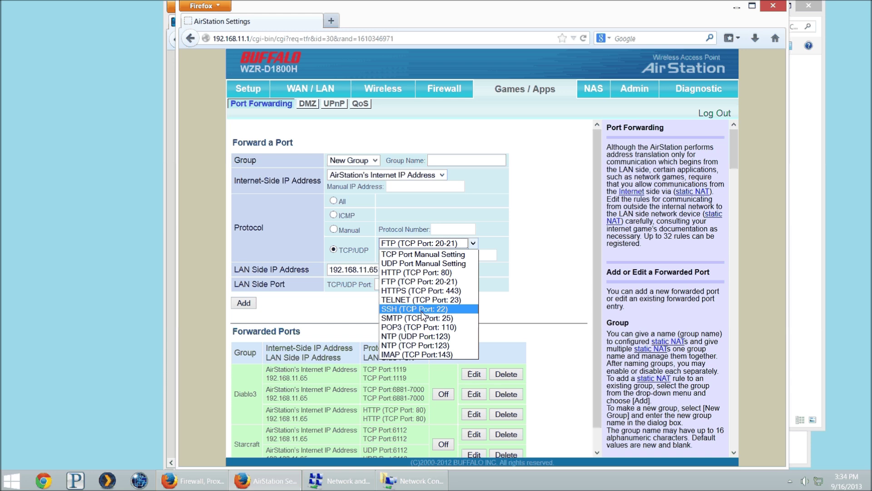
pyautogui.click(428, 280)
# Keep New Group selected and name the new group NASFTP
pyautogui.click(365, 161)
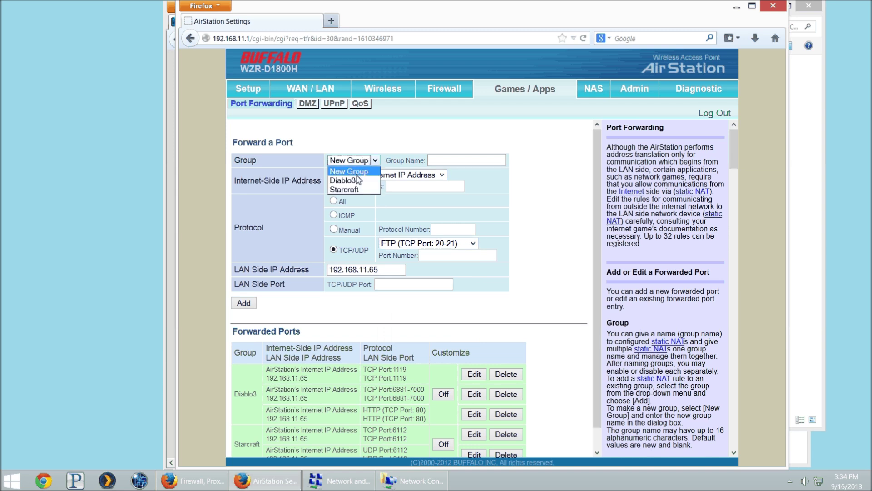
pyautogui.click(350, 172)
pyautogui.click(433, 160)
pyautogui.write('M')
pyautogui.write('ASFTP')
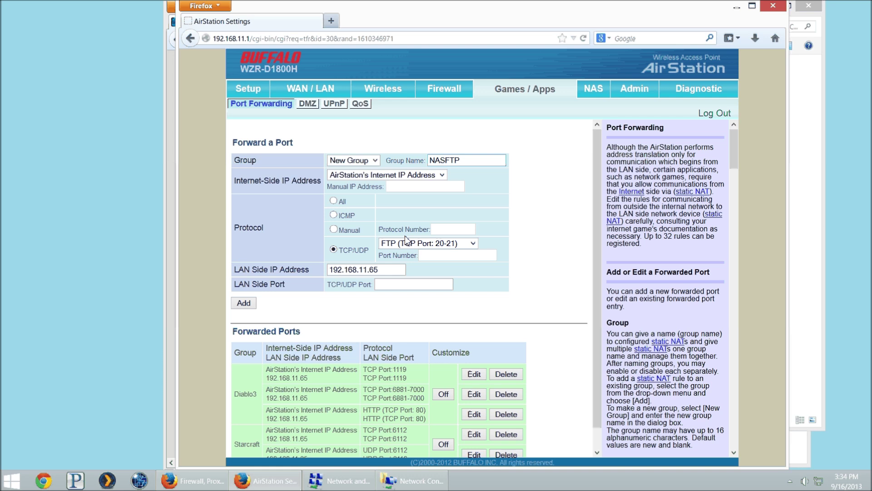
# Point the FTP rule's LAN side address to 192.168.11.50 and add the rule
pyautogui.click(394, 269)
pyautogui.hotkey('shift', 'Left')
pyautogui.hotkey('shift', 'Left')
pyautogui.write('50')
pyautogui.click(402, 286)
pyautogui.click(244, 302)
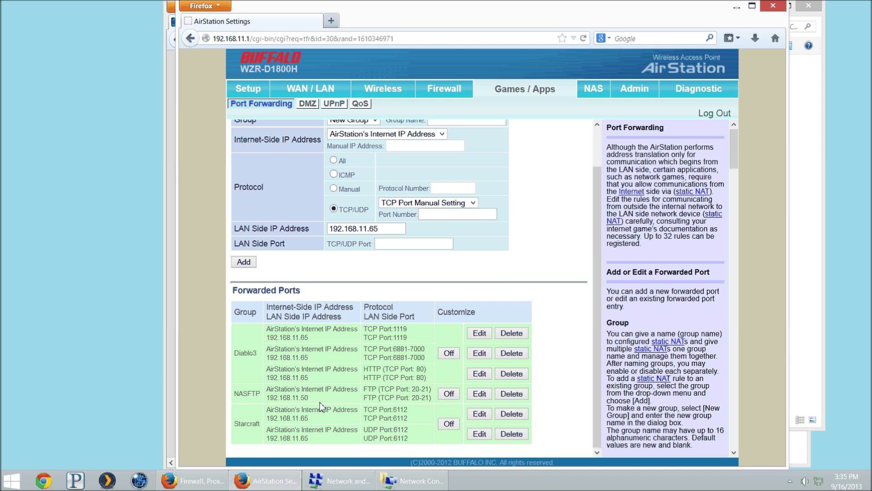
# Turn off the NASFTP FTP forwarding rule to 192.168.11.50
pyautogui.moveTo(302, 387); pyautogui.dragTo(366, 393)
pyautogui.click(440, 395)
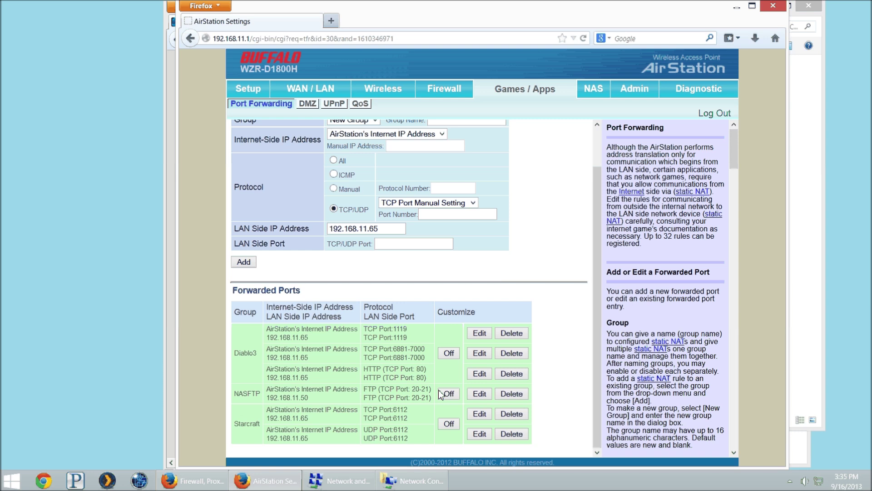